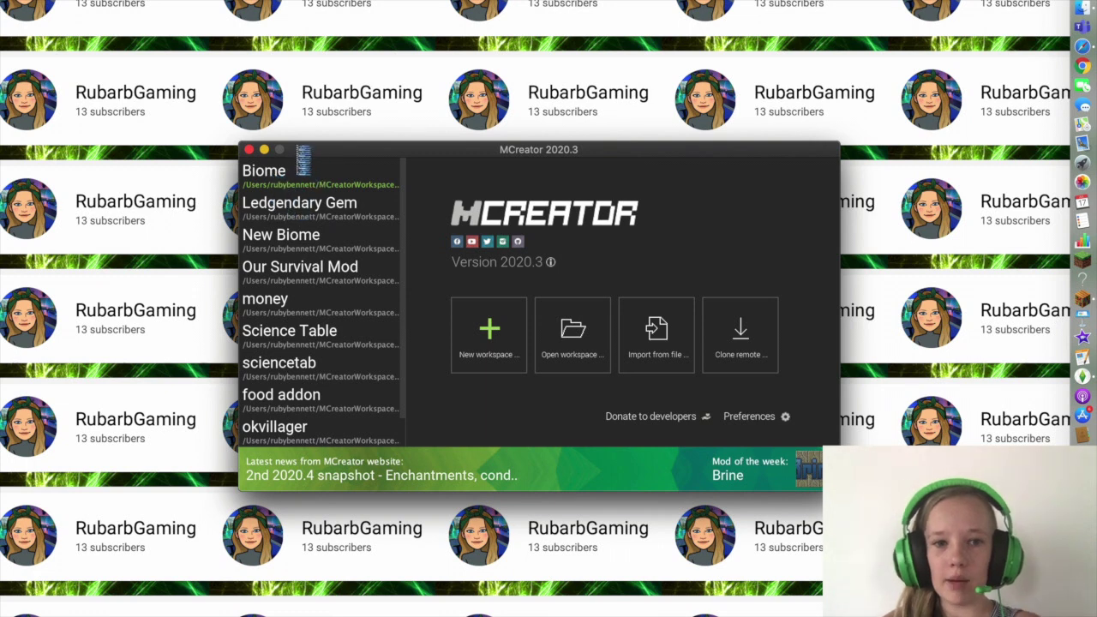
# Step: Open the existing Biome workspace and make its window full screen
pyautogui.moveTo(298, 149); pyautogui.dragTo(294, 150)
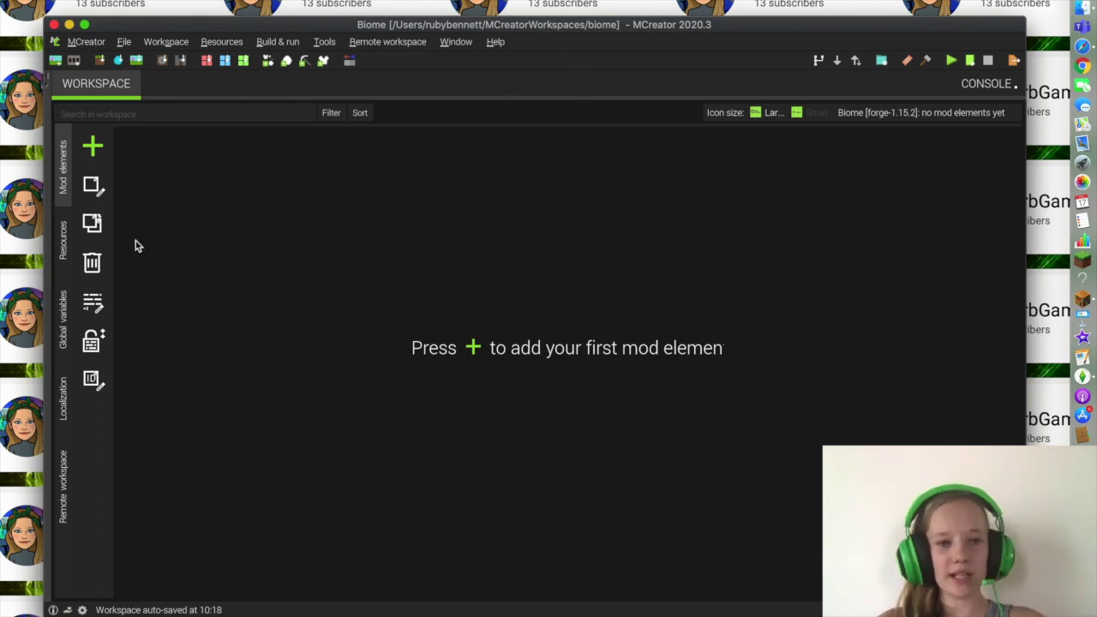
pyautogui.click(93, 148)
pyautogui.click(93, 153)
pyautogui.click(85, 26)
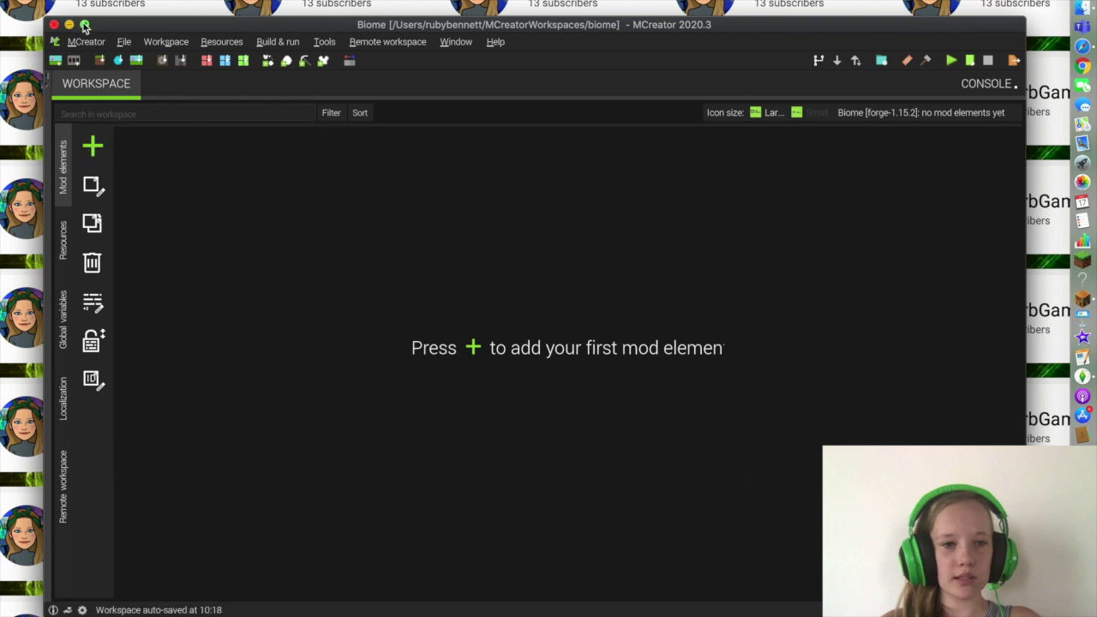
# Step: Create a new Biome mod element named Mars
pyautogui.click(46, 84)
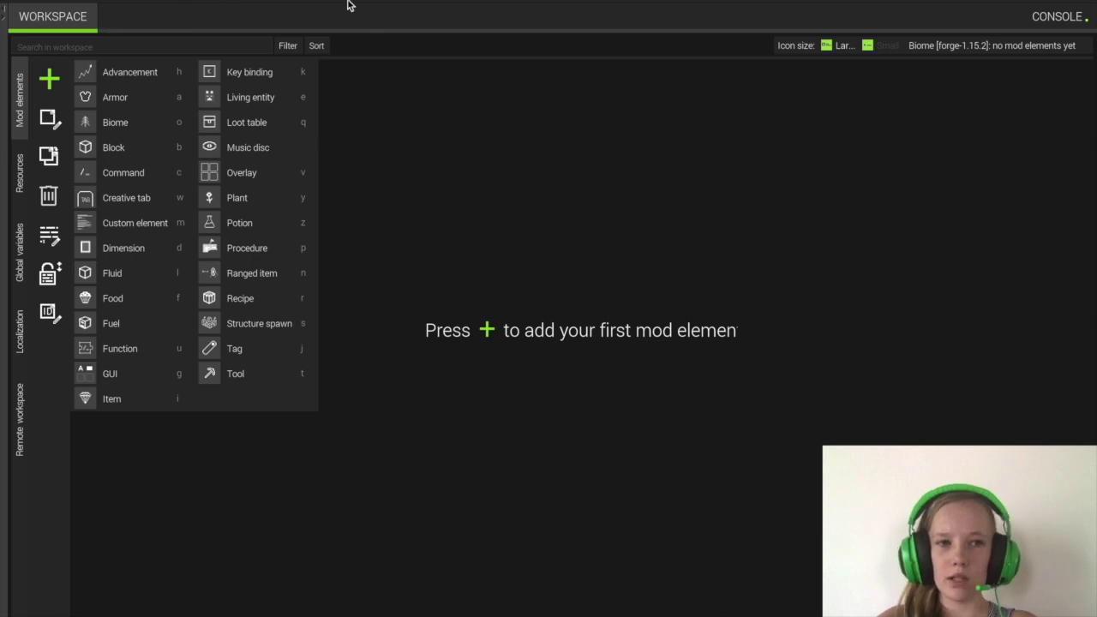
pyautogui.click(3, 9)
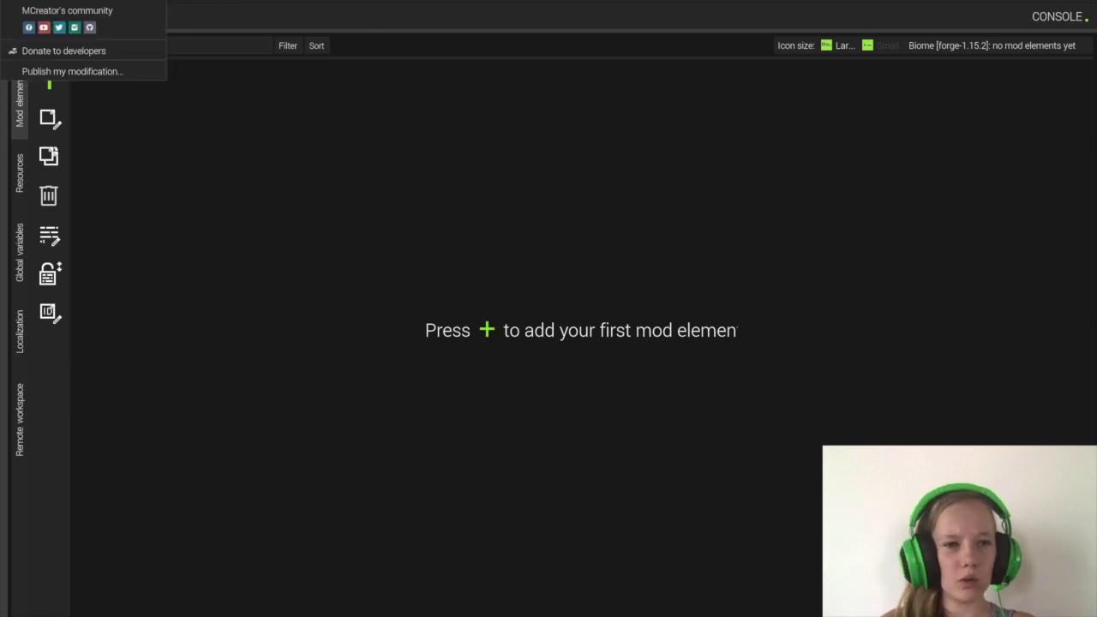
pyautogui.click(110, 83)
pyautogui.click(50, 83)
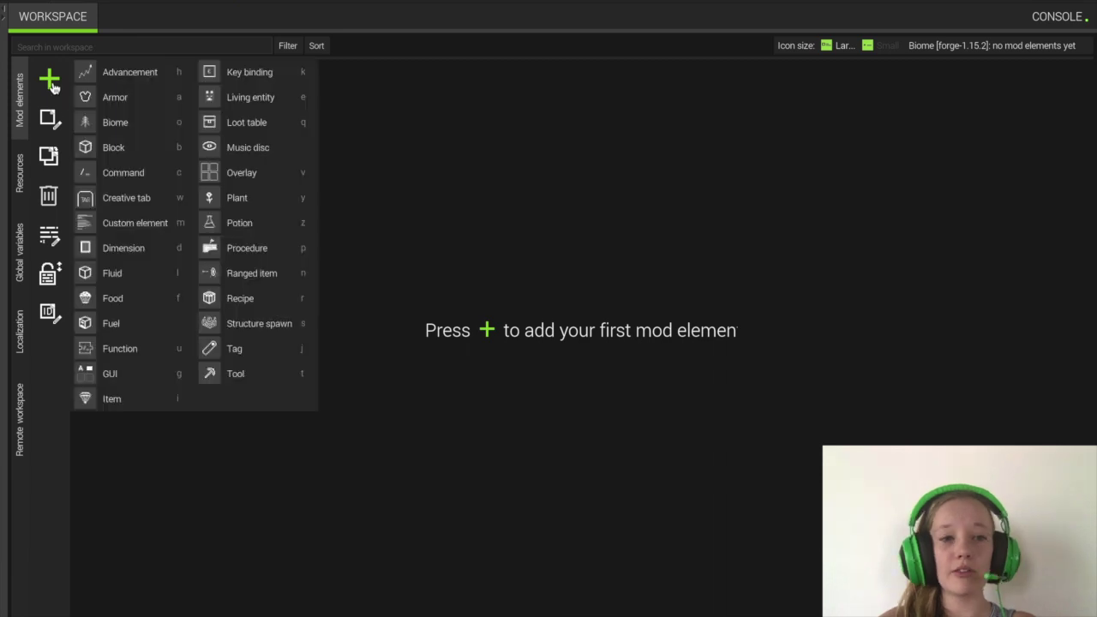
pyautogui.click(112, 127)
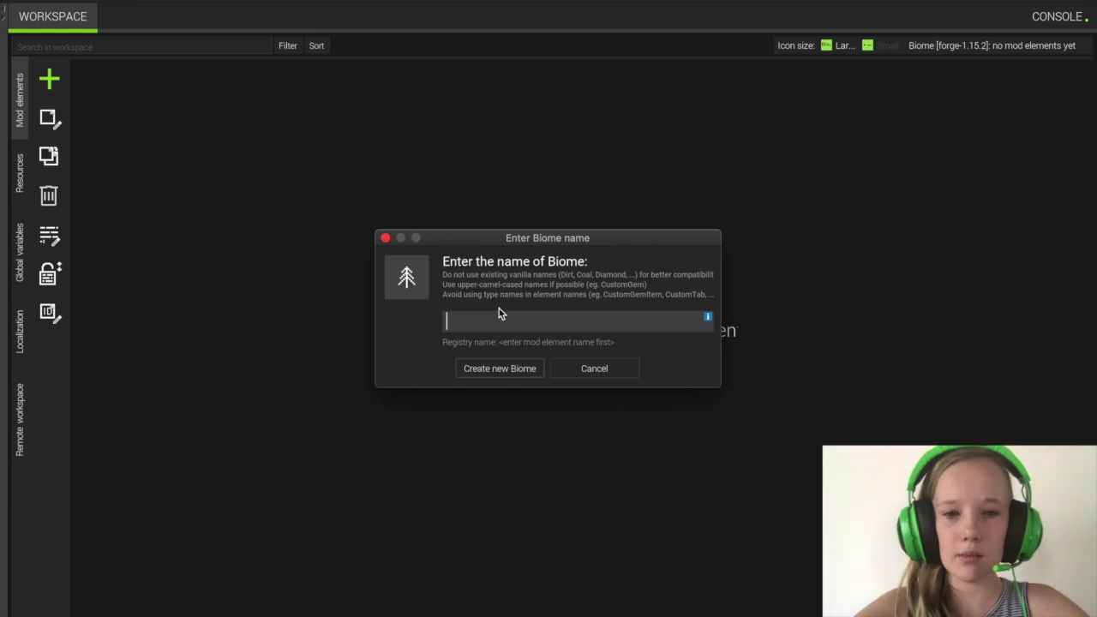
pyautogui.write('Mars')
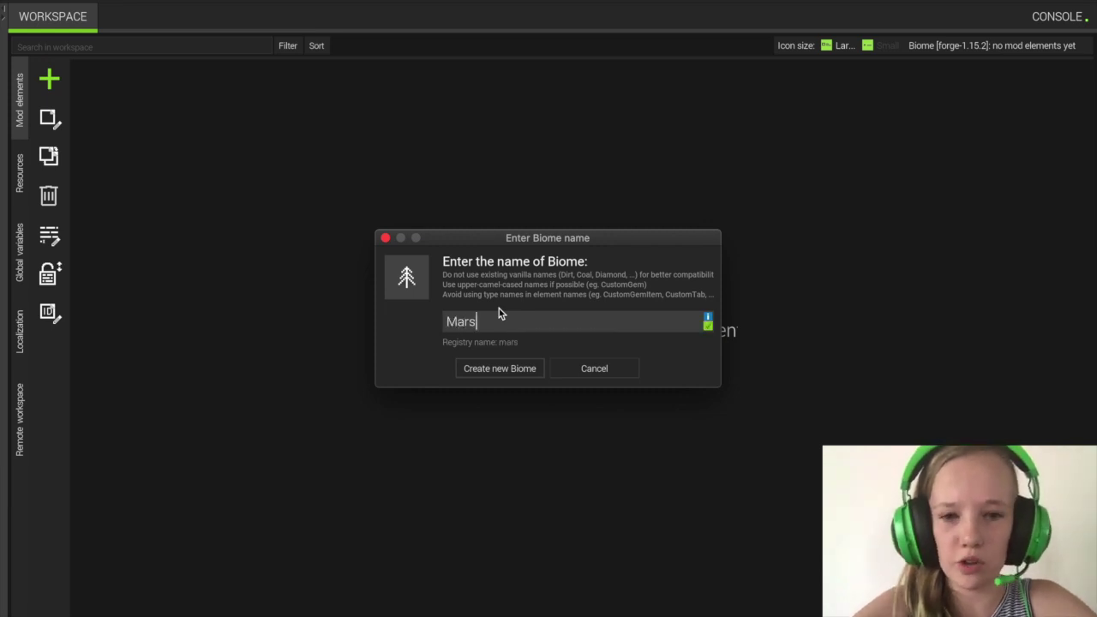
pyautogui.click(497, 371)
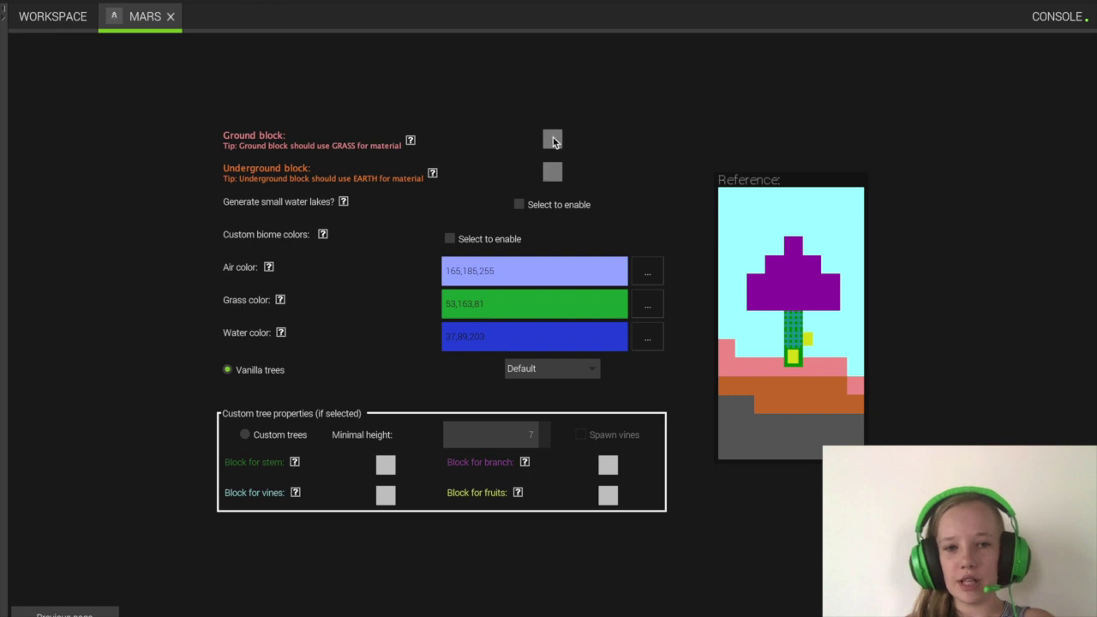
# Step: Set the Mars biome's ground block to Magma Block, using the filter "magma"
pyautogui.click(552, 141)
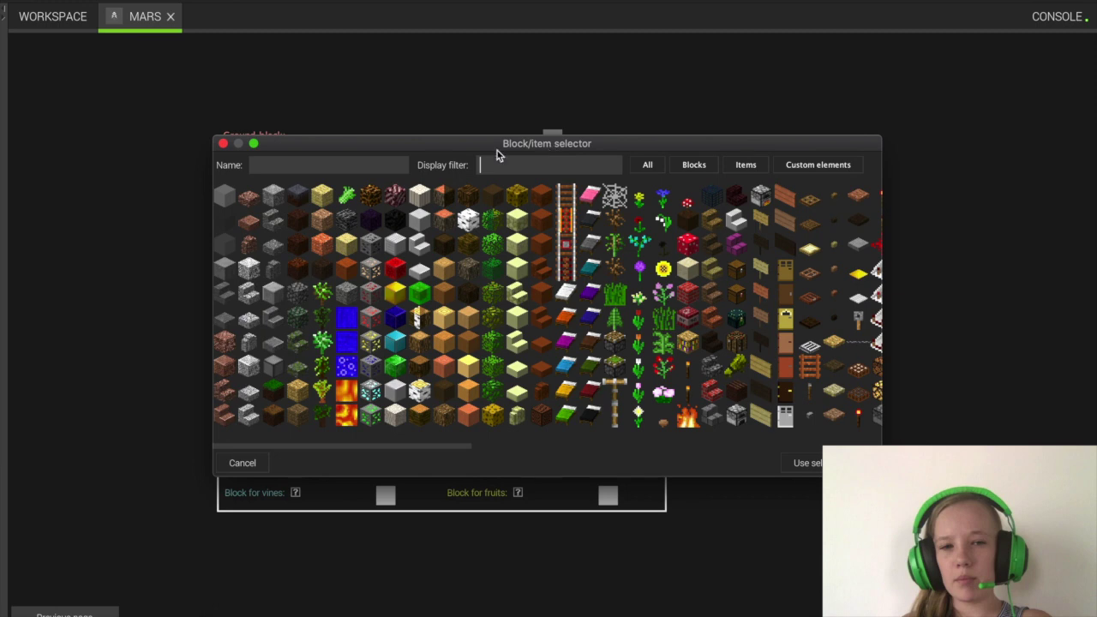
pyautogui.click(555, 164)
pyautogui.write('magma')
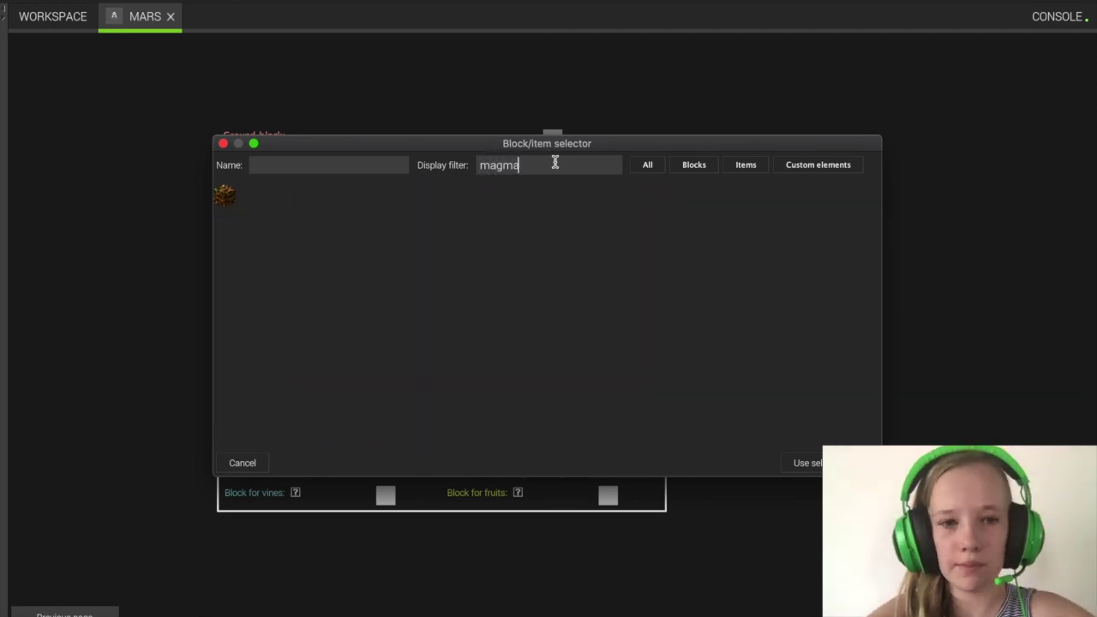
pyautogui.click(225, 195)
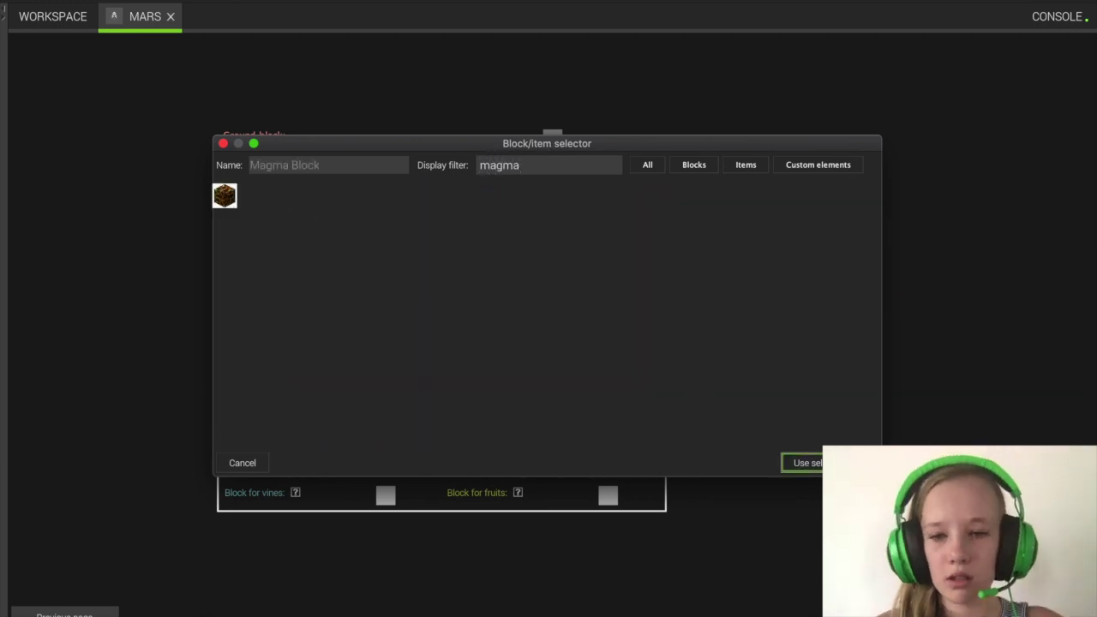
pyautogui.click(806, 463)
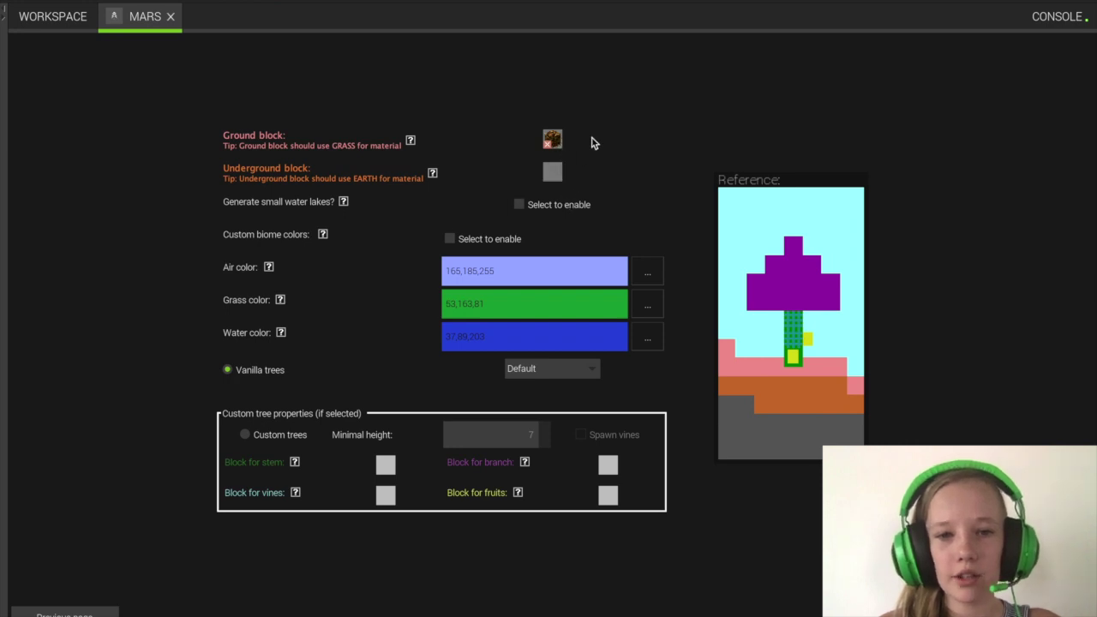
# Step: Set the underground block to the first lava block, using the filter "lava"
pyautogui.click(553, 173)
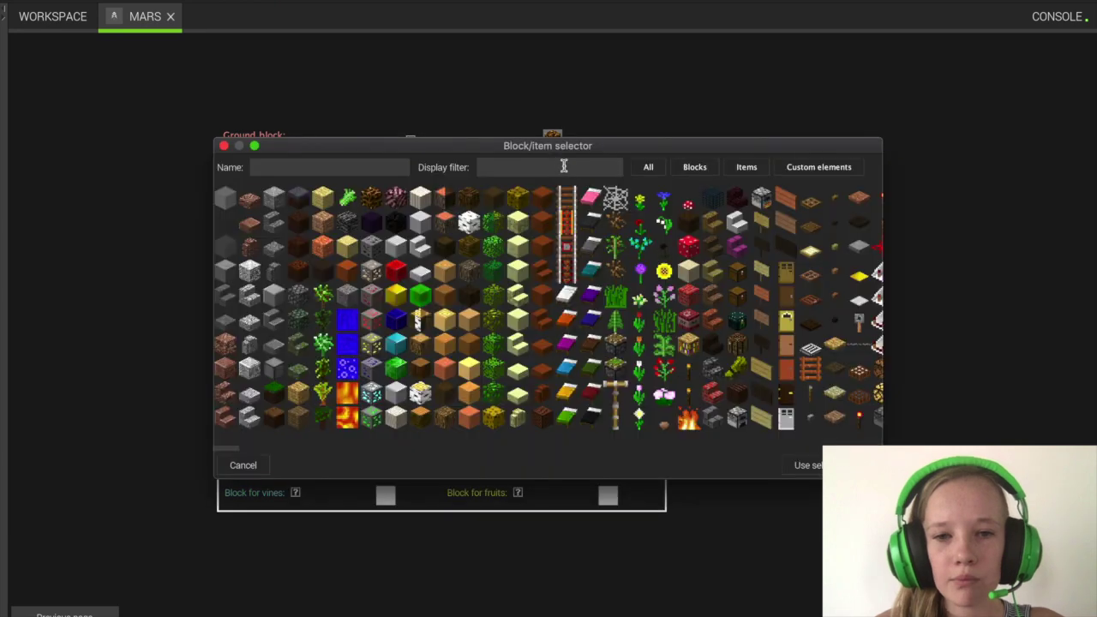
pyautogui.write('lava')
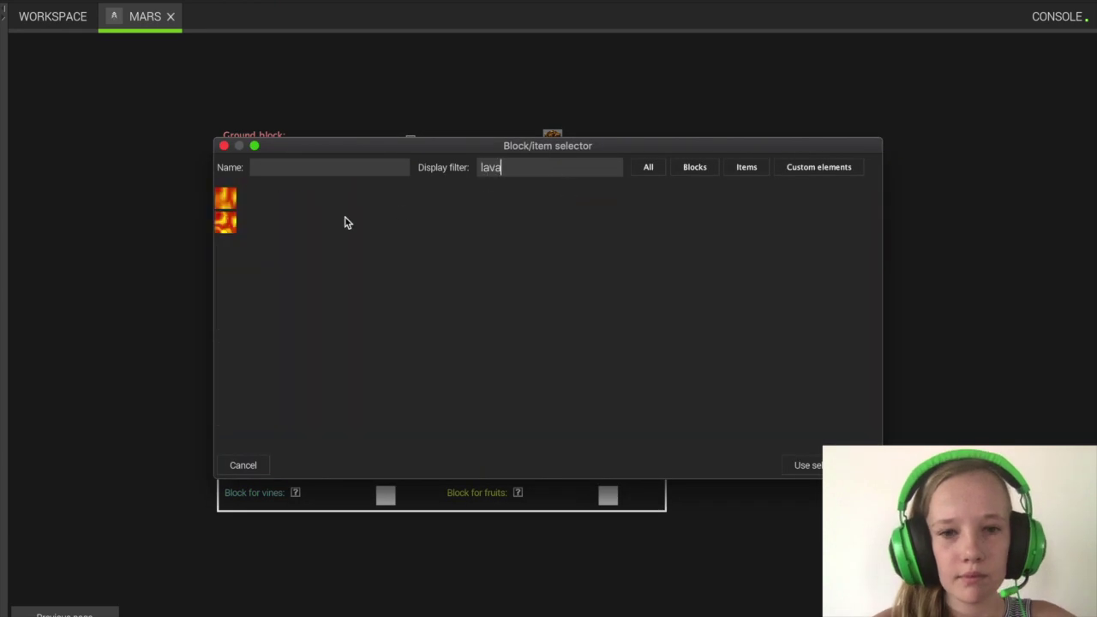
pyautogui.click(227, 206)
pyautogui.click(807, 464)
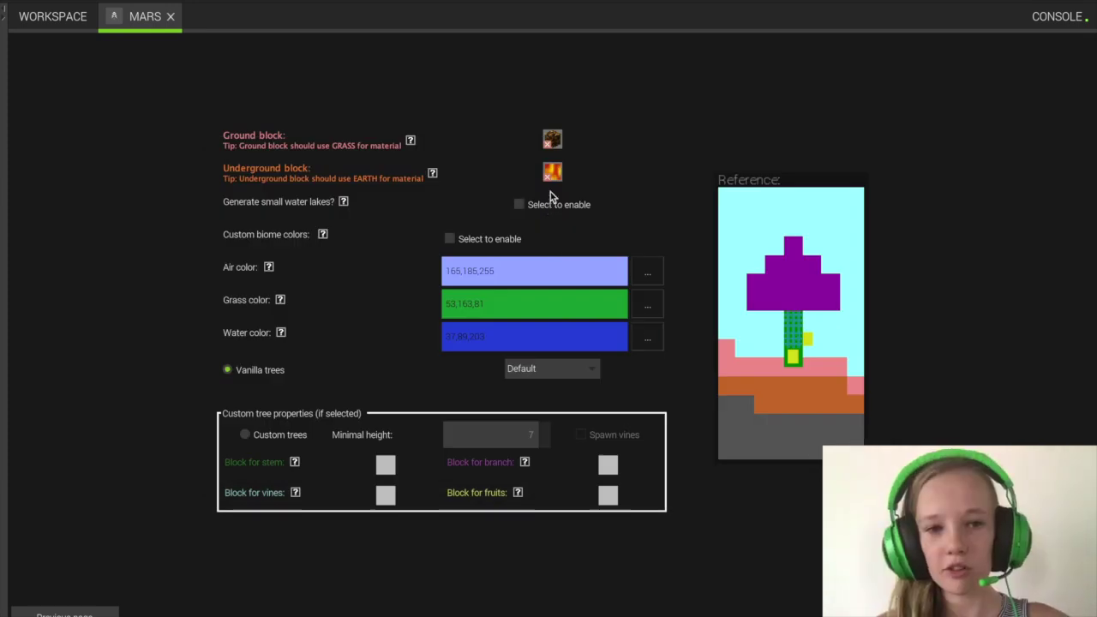
# Step: Enable small water lakes and custom biome colors, with a dark red air color (204,0,51)
pyautogui.click(451, 240)
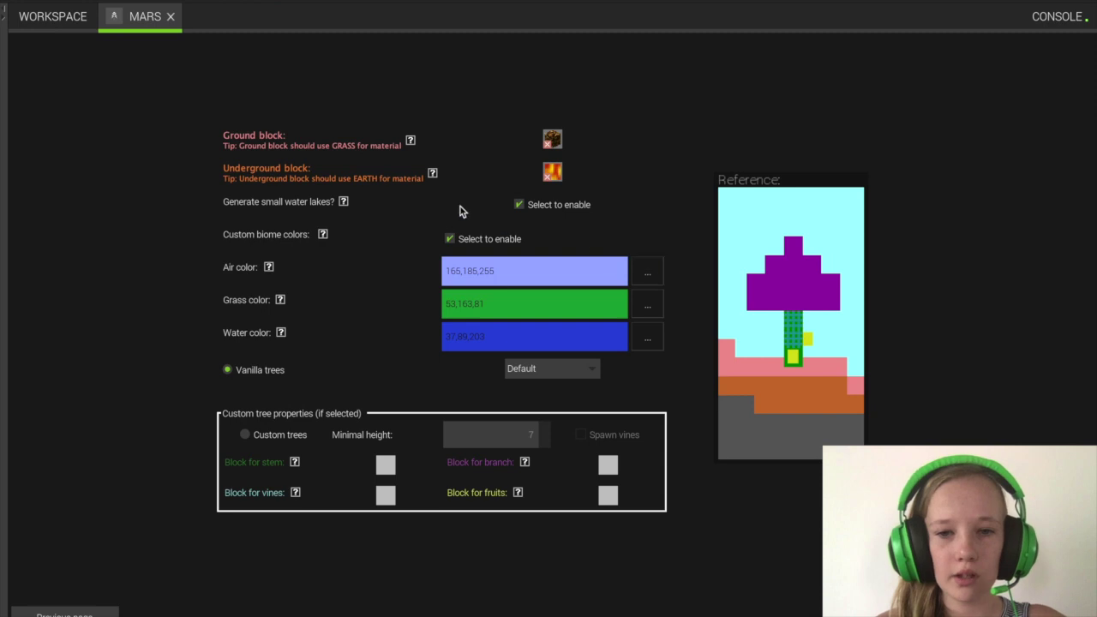
pyautogui.click(655, 276)
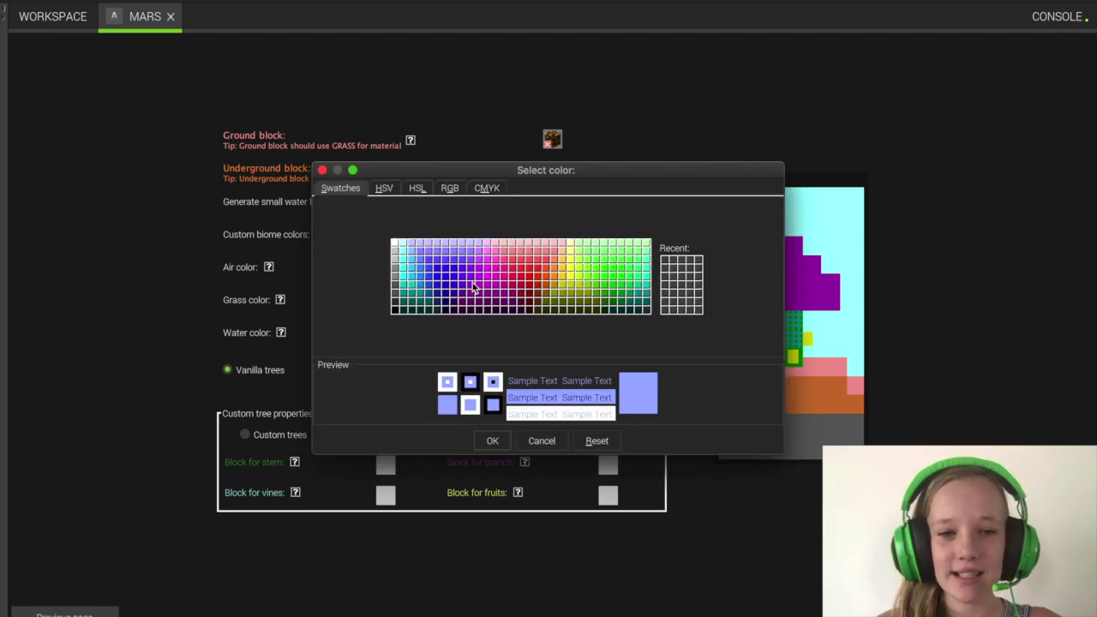
pyautogui.click(525, 285)
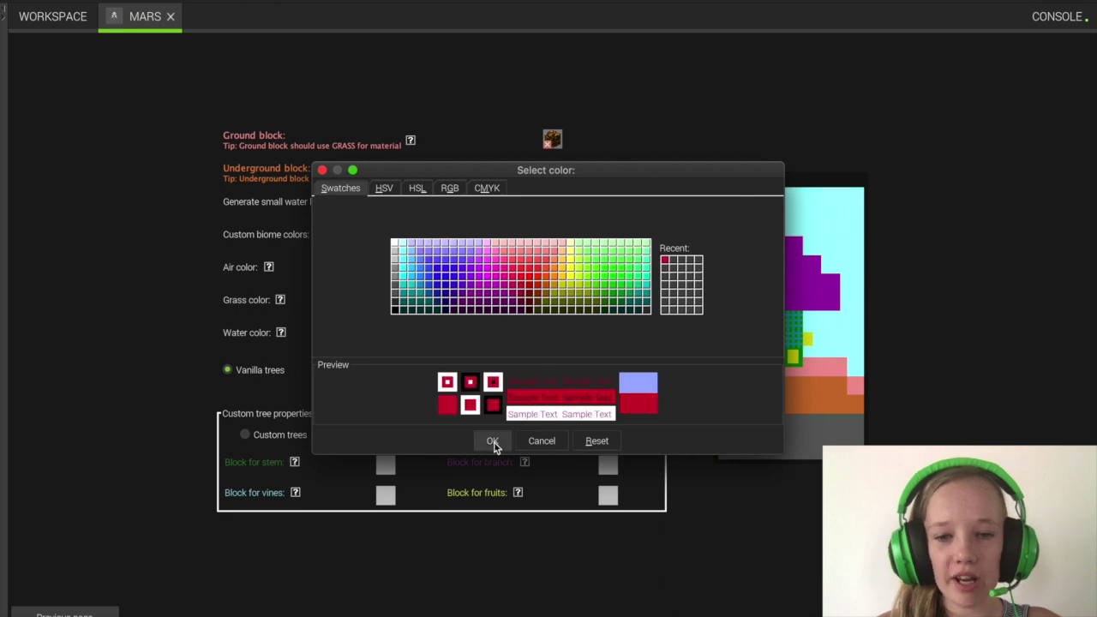
pyautogui.click(493, 440)
# Step: Set the grass color to red (255,51,51) and the water color to bright green (0,255,0)
pyautogui.click(647, 307)
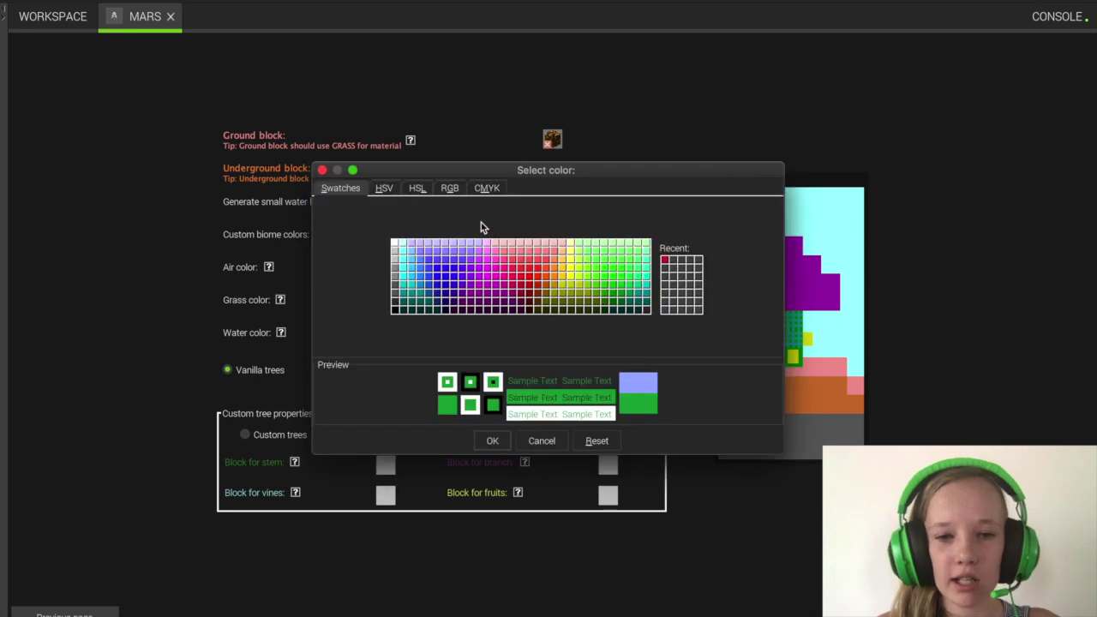
pyautogui.click(517, 276)
pyautogui.click(493, 441)
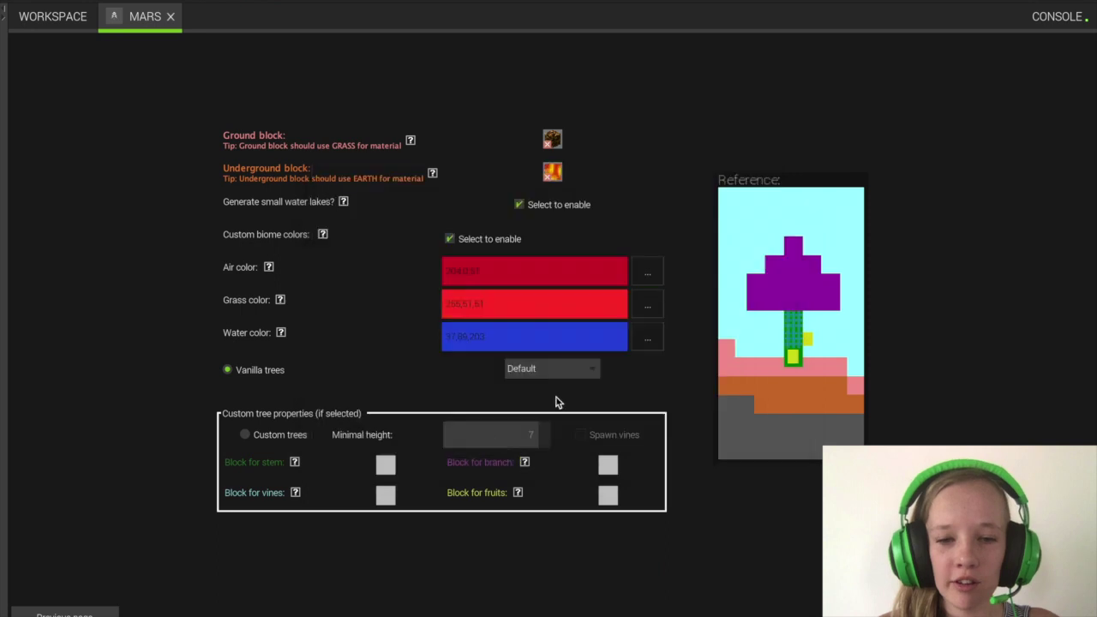
pyautogui.click(645, 337)
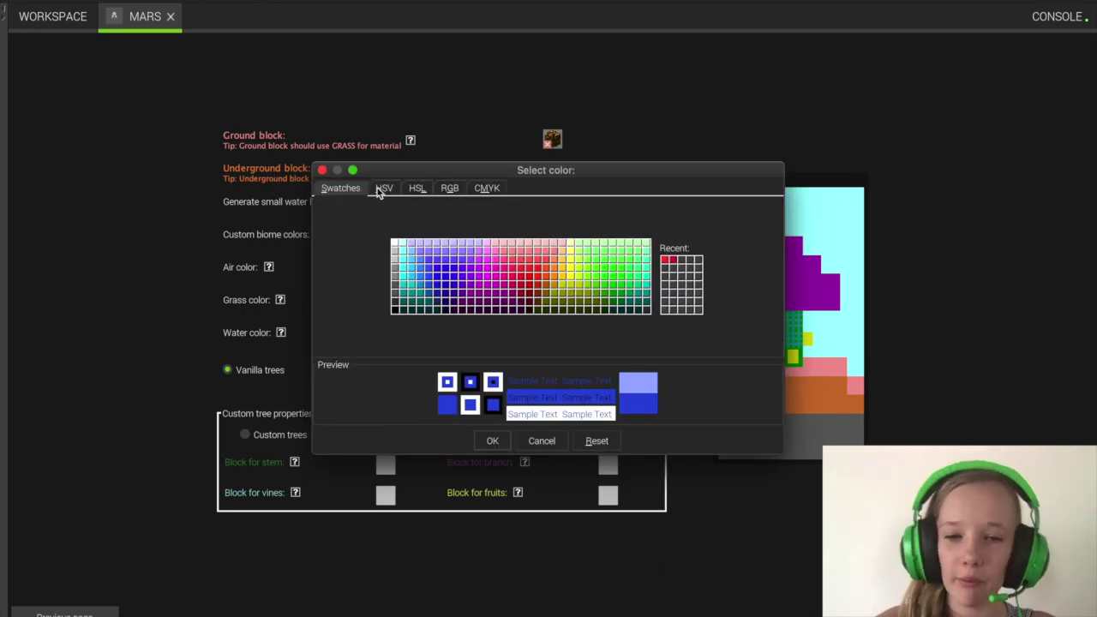
pyautogui.click(612, 276)
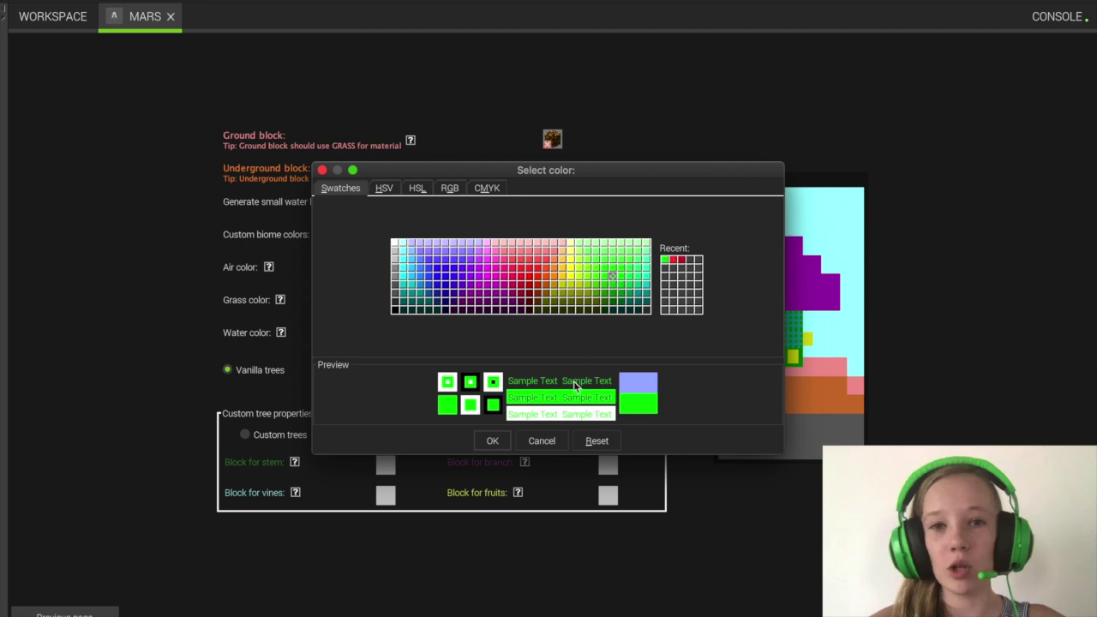
pyautogui.click(494, 444)
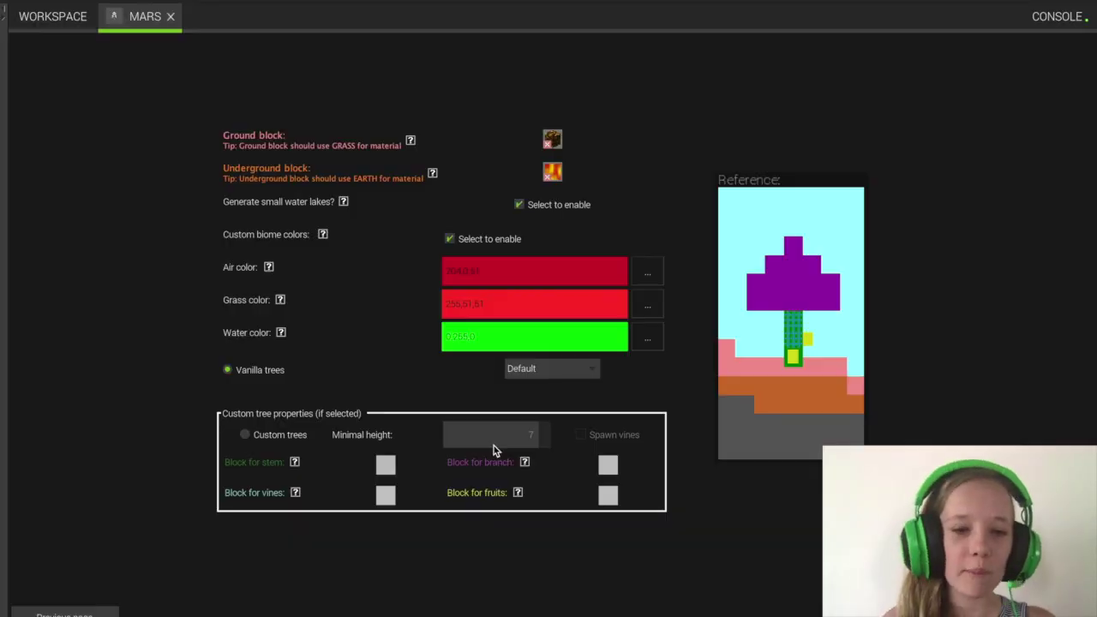
# Step: Switch the biome to custom trees and use Redstone Block as the stem block
pyautogui.click(245, 437)
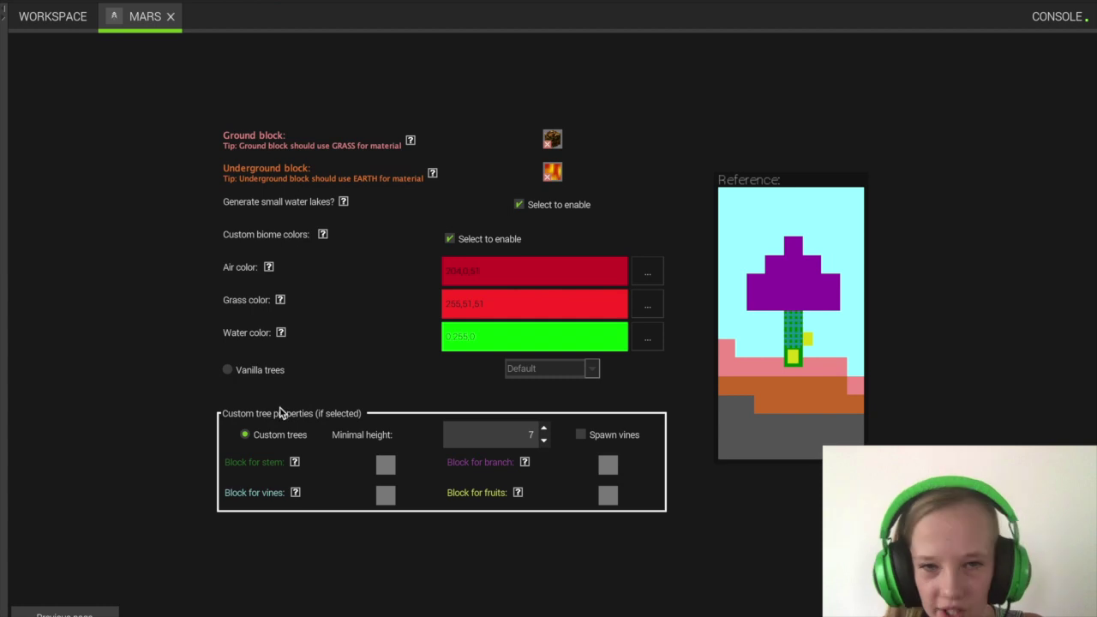
pyautogui.click(385, 467)
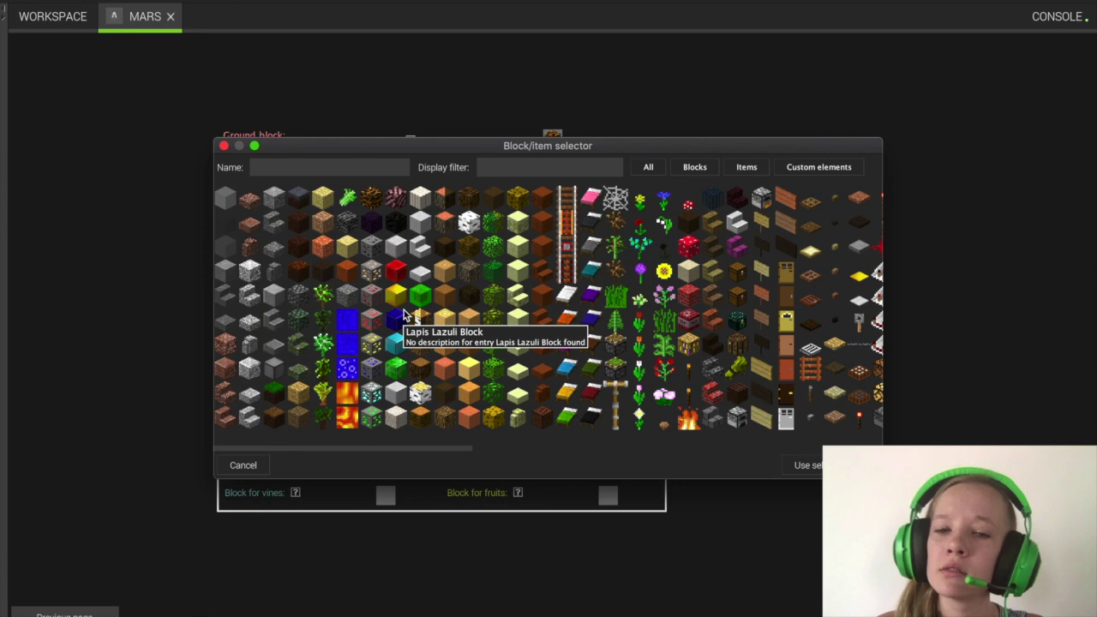
pyautogui.click(396, 273)
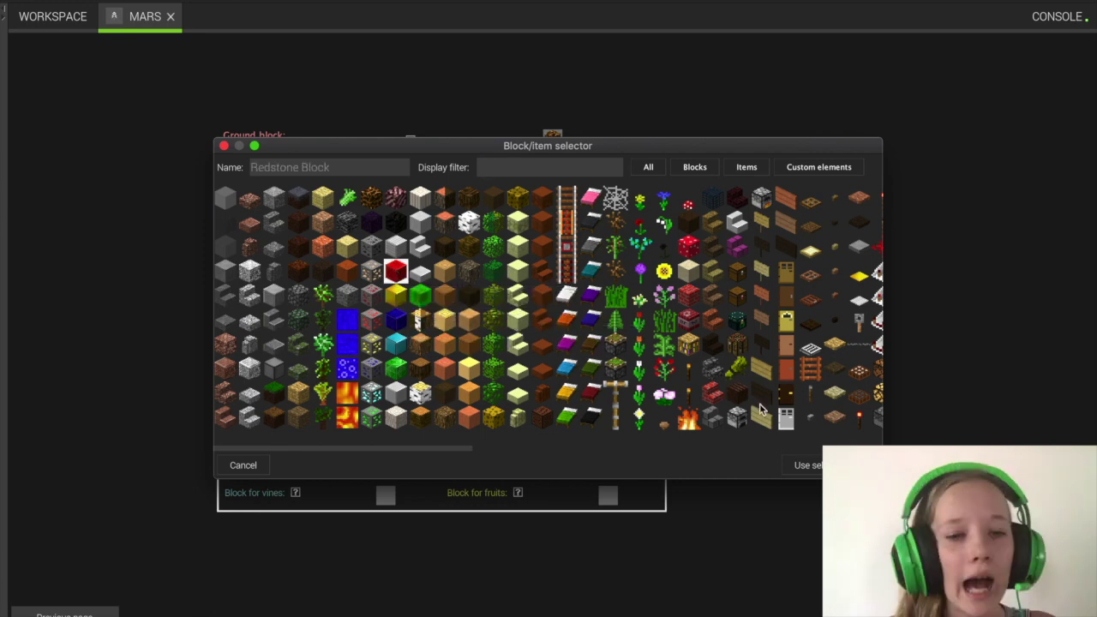
pyautogui.click(795, 463)
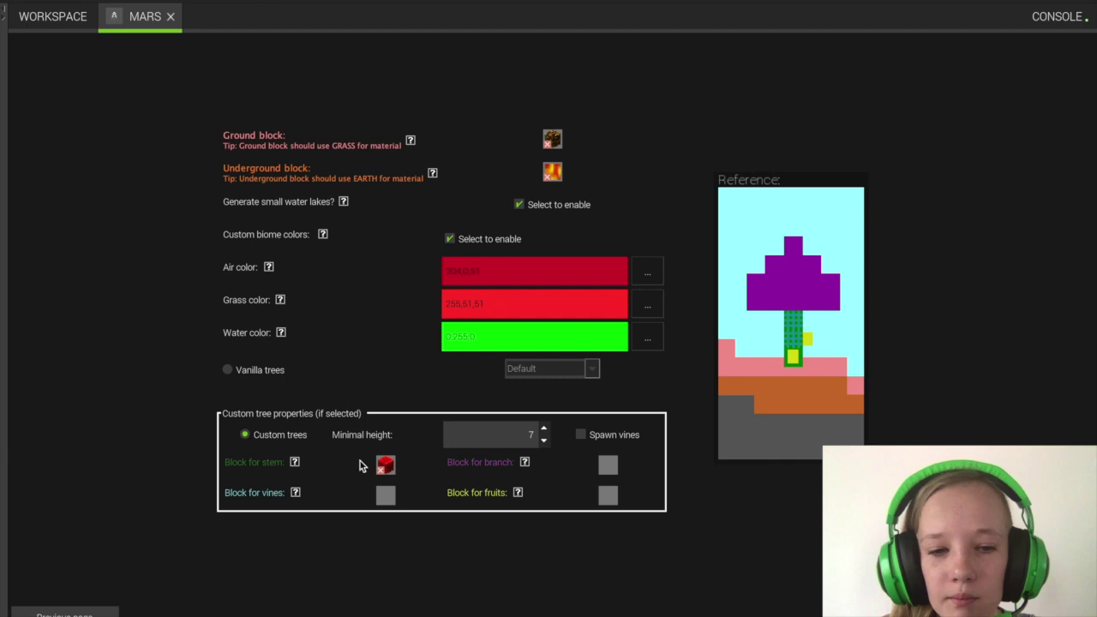
# Step: Set the custom tree's block for vines to the cobweb
pyautogui.click(386, 497)
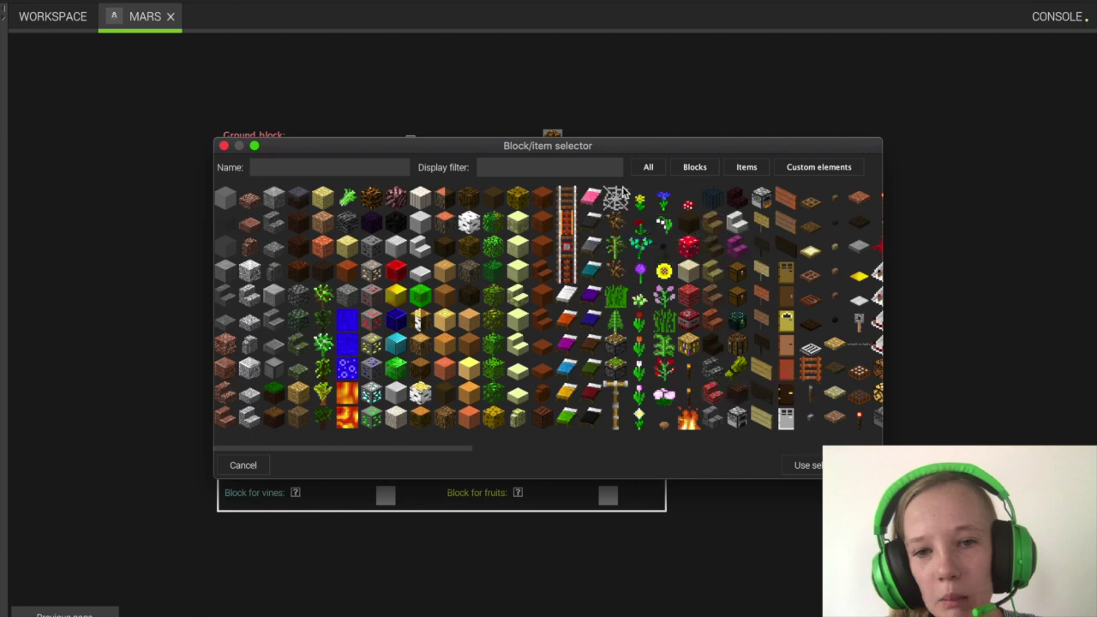
pyautogui.click(614, 199)
pyautogui.click(815, 466)
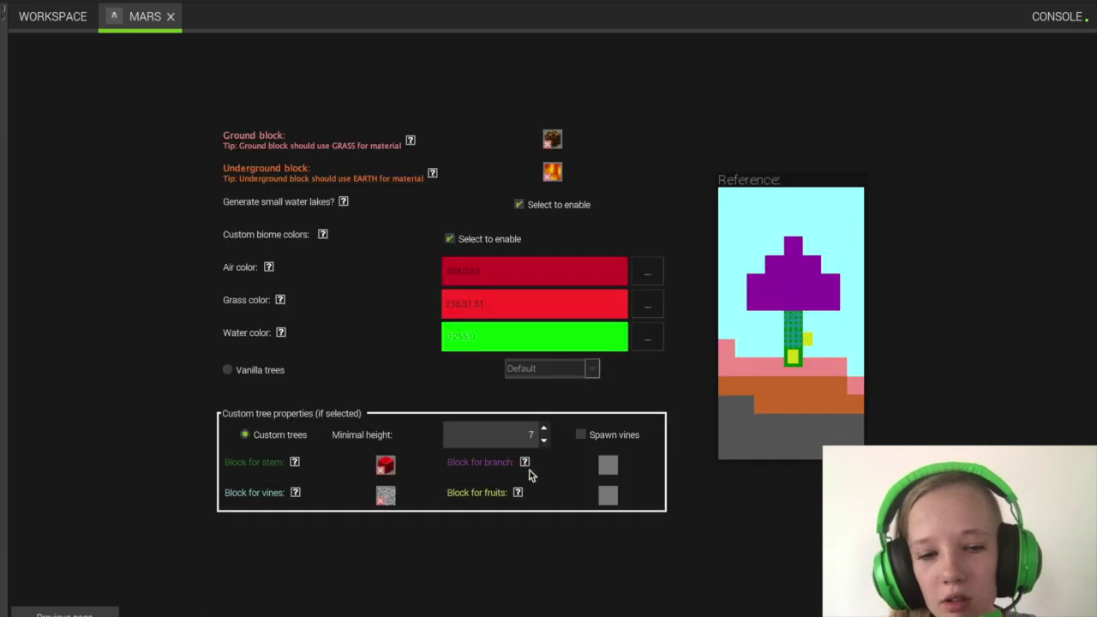
# Step: Set the custom tree's branch block to TNT and its fruit block to Wither Skeleton Wall Skull
pyautogui.click(610, 465)
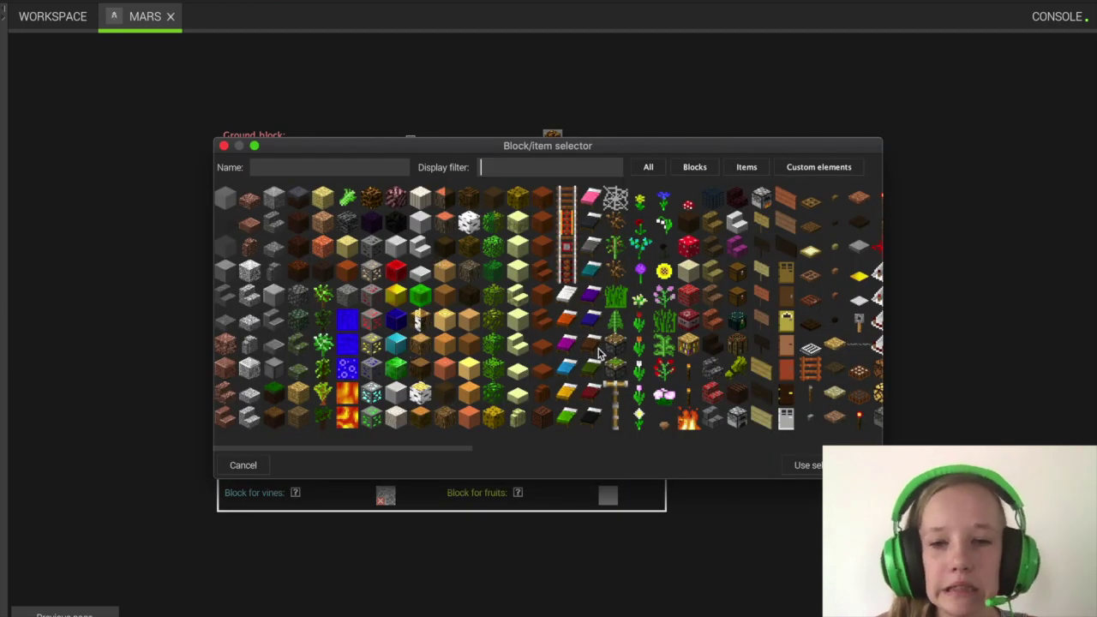
pyautogui.click(688, 319)
pyautogui.click(806, 465)
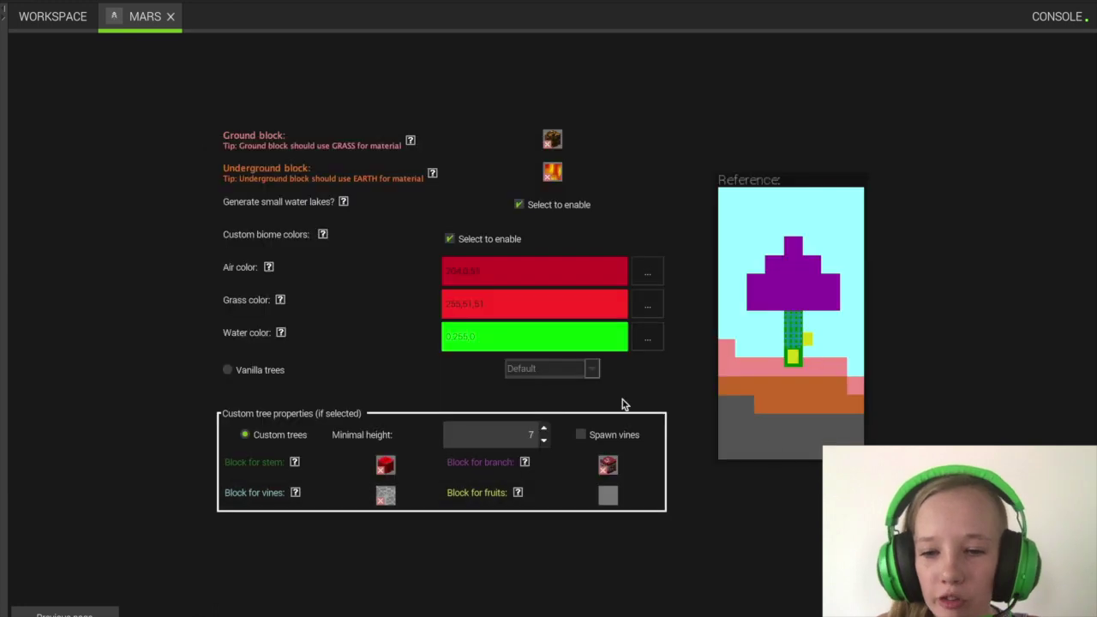
pyautogui.click(609, 497)
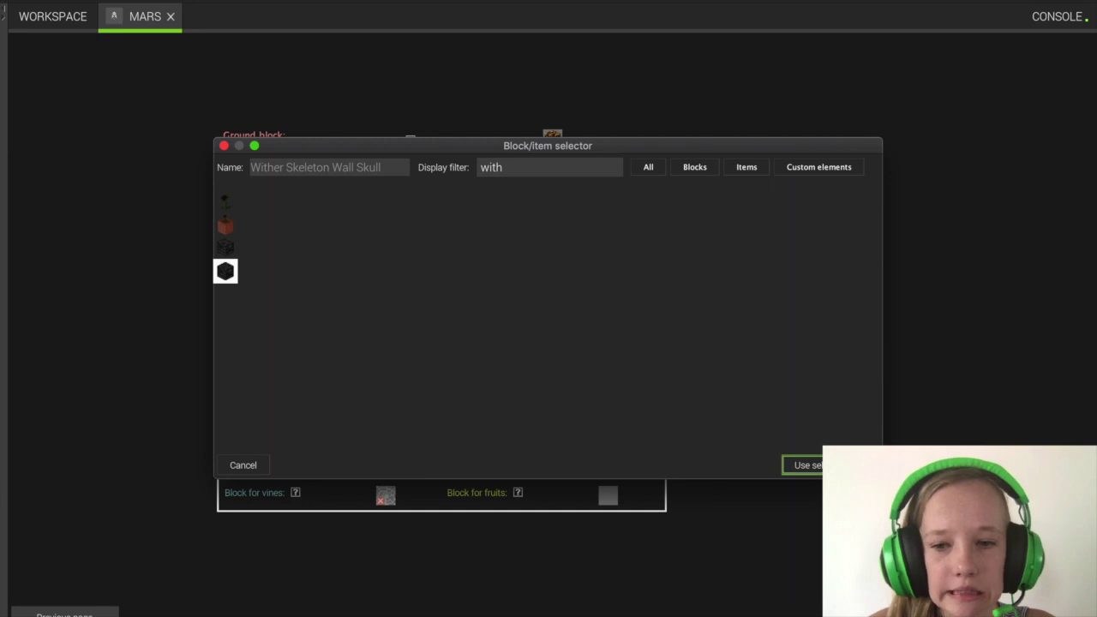
pyautogui.click(806, 465)
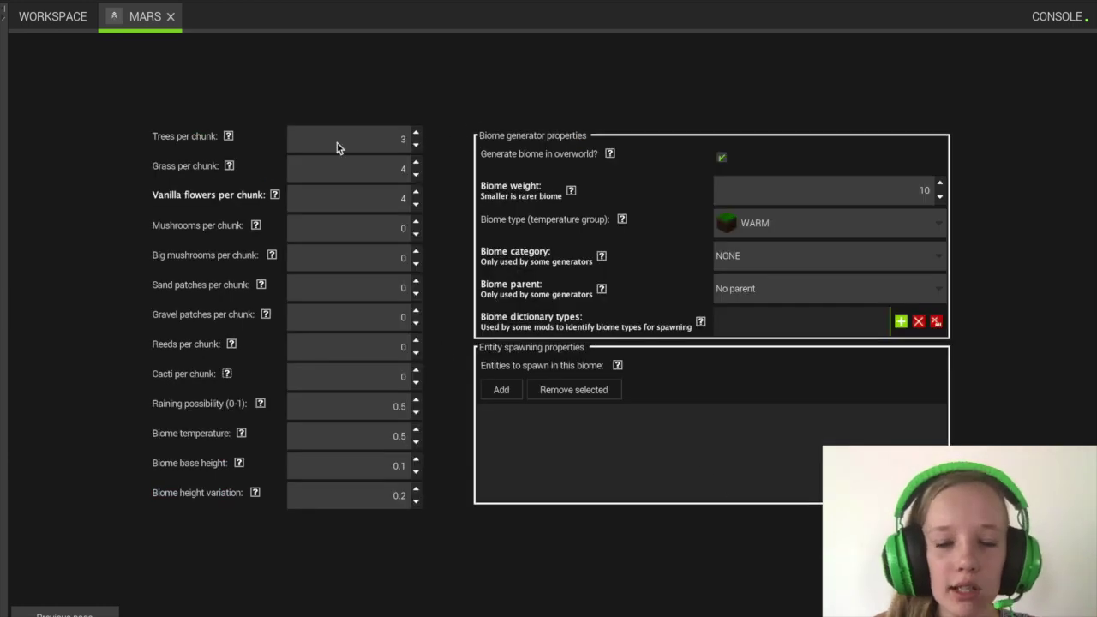
# Step: Raise the trees per chunk to 15 in the biome's generation properties
pyautogui.click(415, 135)
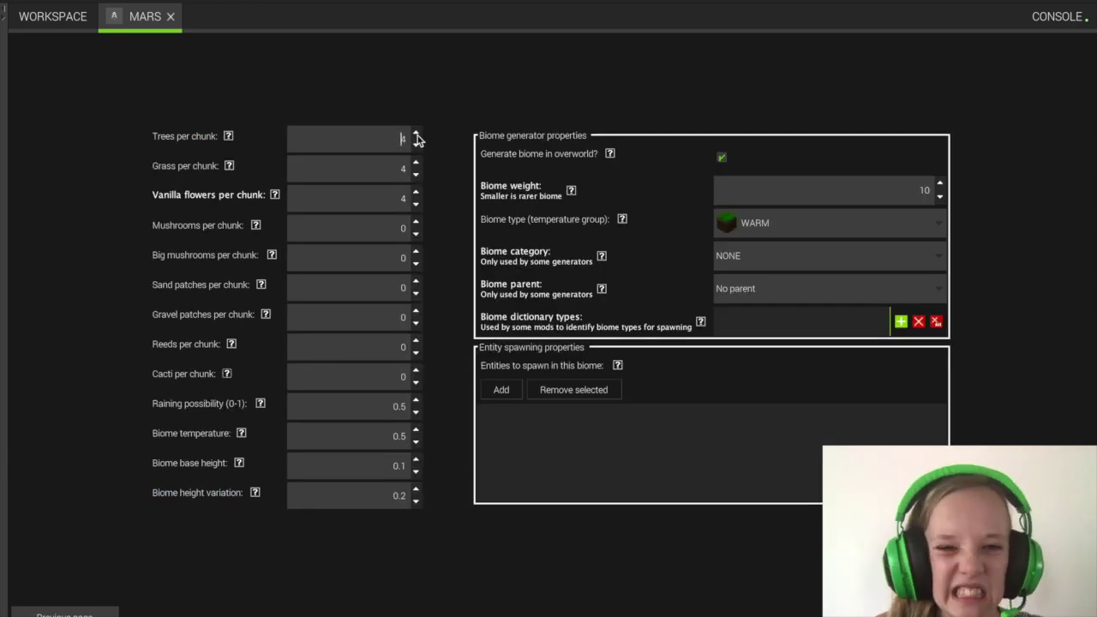
pyautogui.click(417, 136)
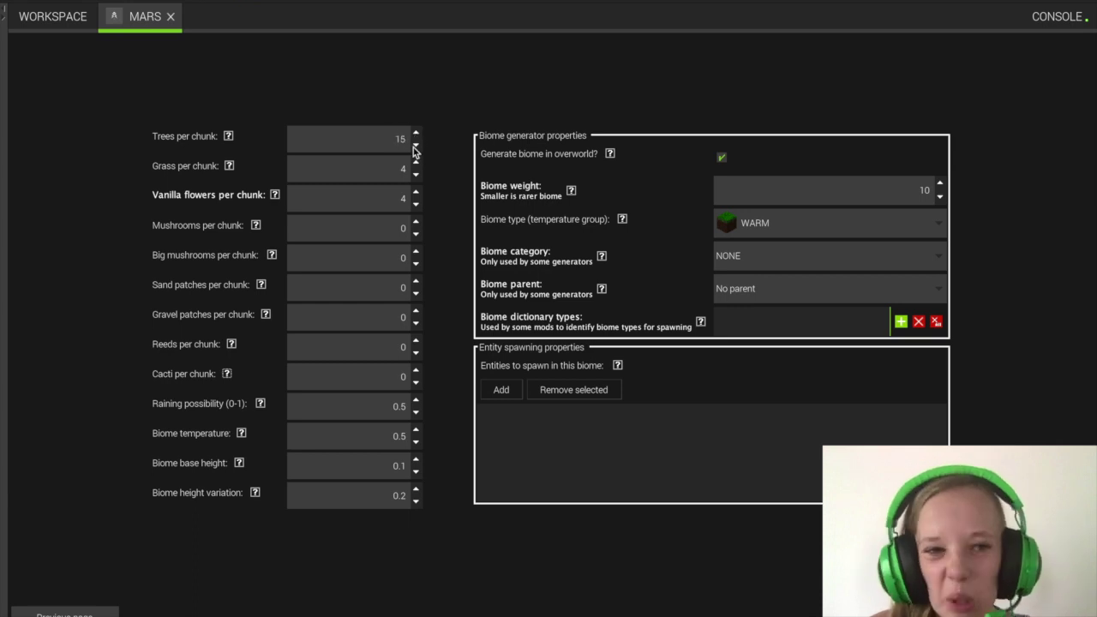
# Step: Set the per-chunk amounts to 10 grass, 0 vanilla flowers, 8 mushrooms and 11 big mushrooms
pyautogui.click(416, 164)
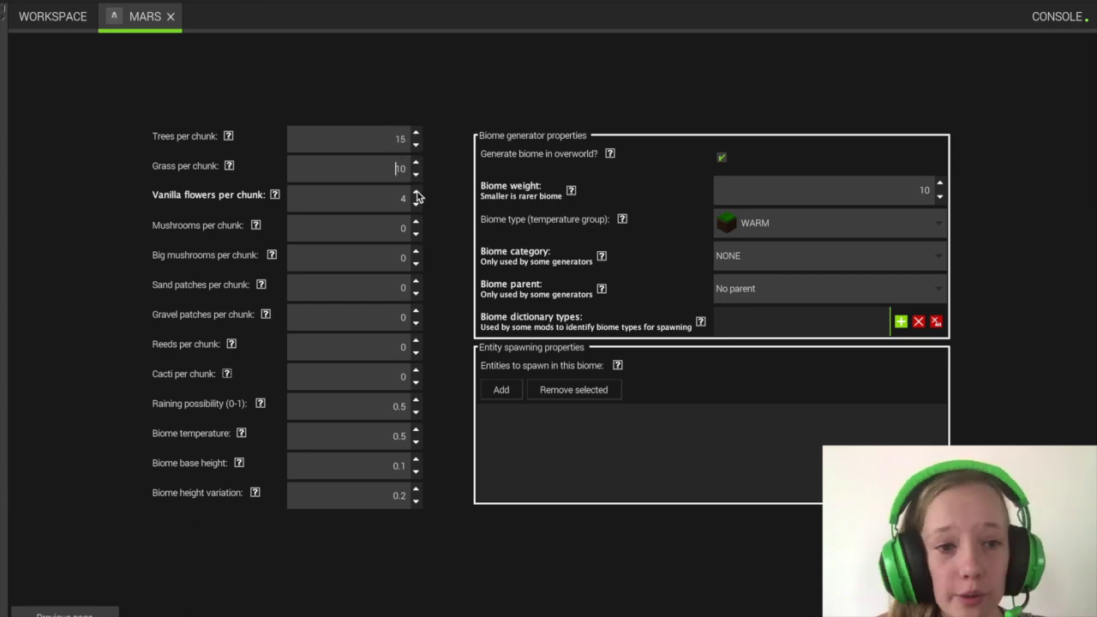
pyautogui.click(417, 204)
pyautogui.click(416, 232)
pyautogui.click(417, 263)
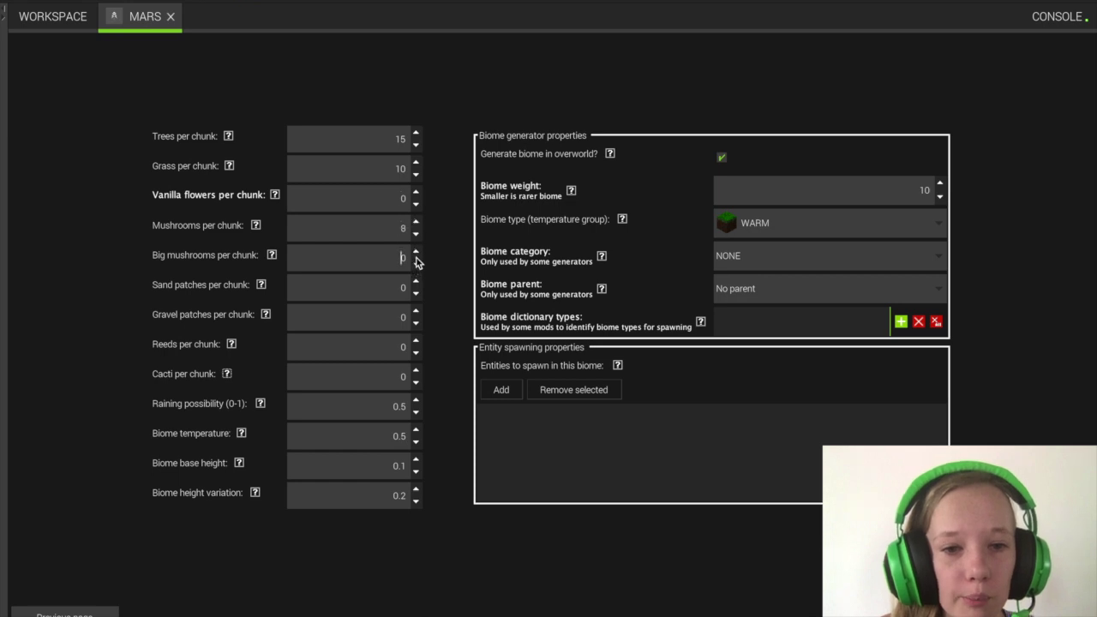
pyautogui.click(416, 255)
# Step: Set sand patches, gravel patches and cacti per chunk to 6 each
pyautogui.click(418, 287)
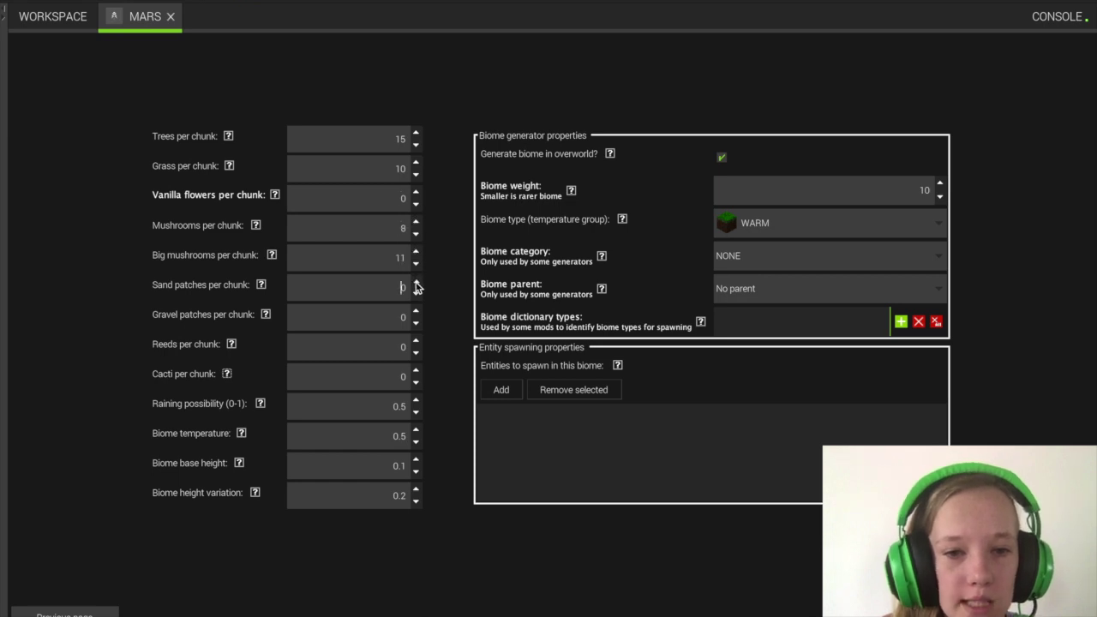
pyautogui.click(417, 283)
pyautogui.click(418, 316)
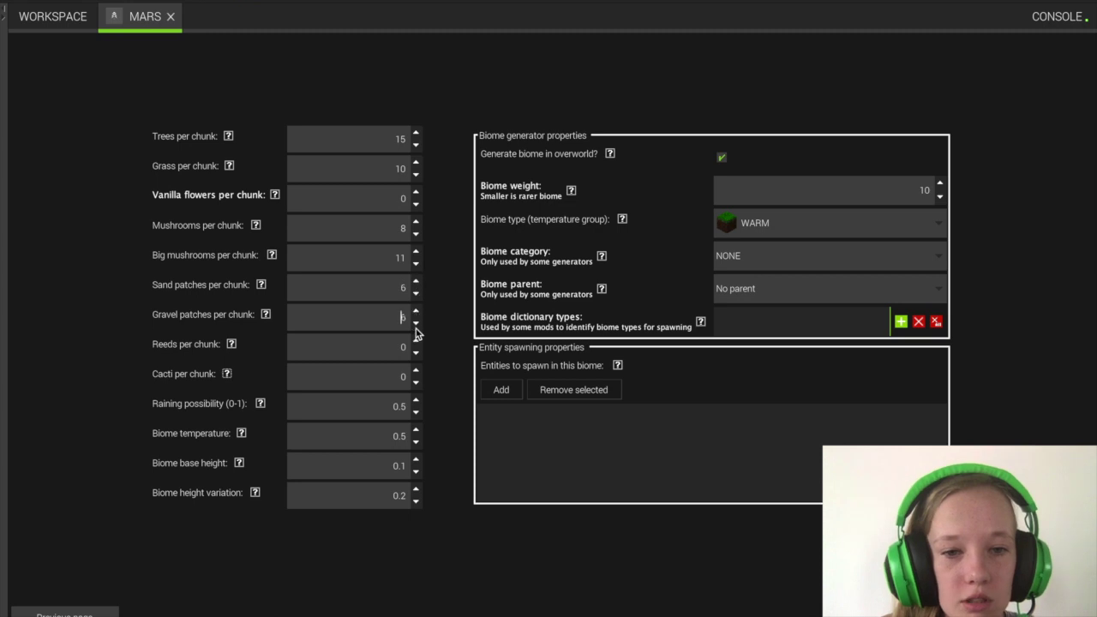
pyautogui.click(415, 371)
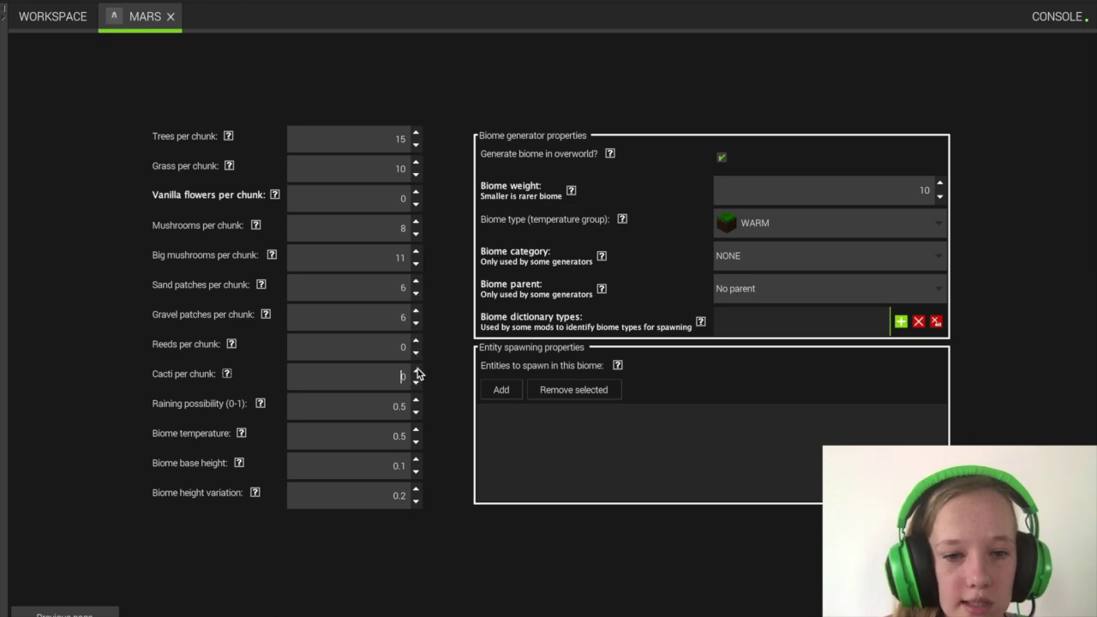
# Step: Set the raining possibility to 1, biome temperature to 2, base height to 2.7 and height variation to 1.2
pyautogui.click(416, 403)
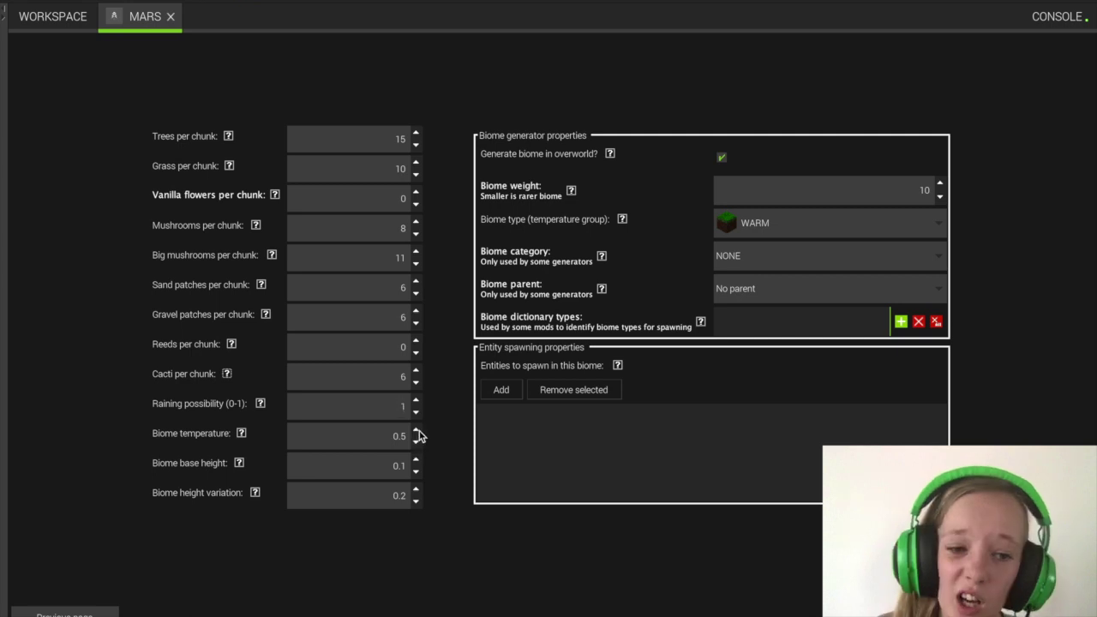
pyautogui.click(419, 436)
pyautogui.click(417, 433)
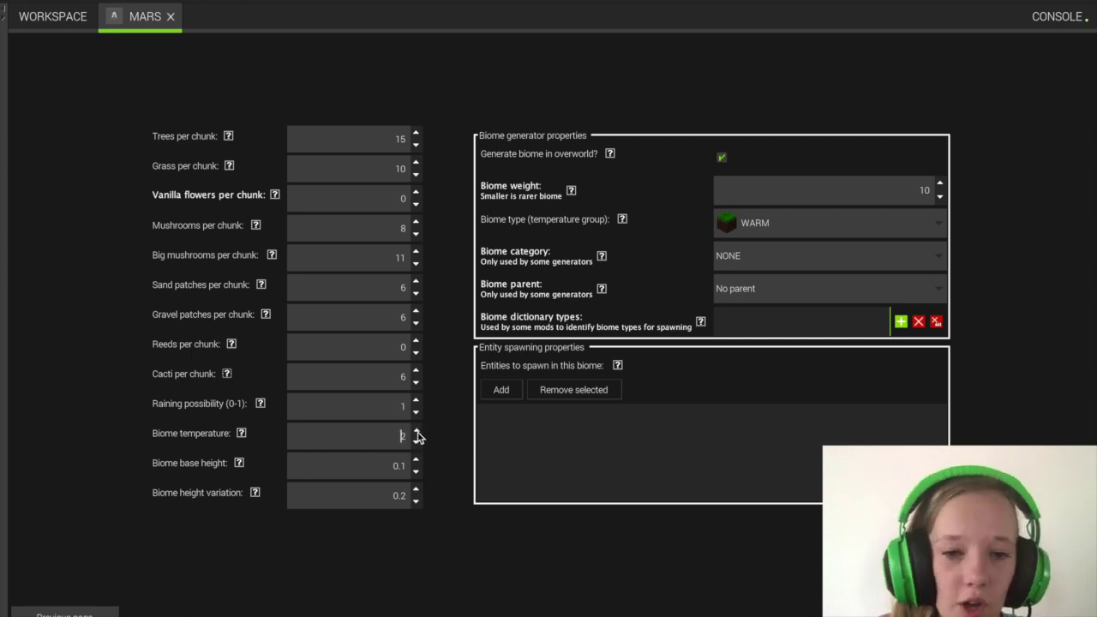
pyautogui.click(418, 462)
pyautogui.click(417, 462)
pyautogui.click(417, 491)
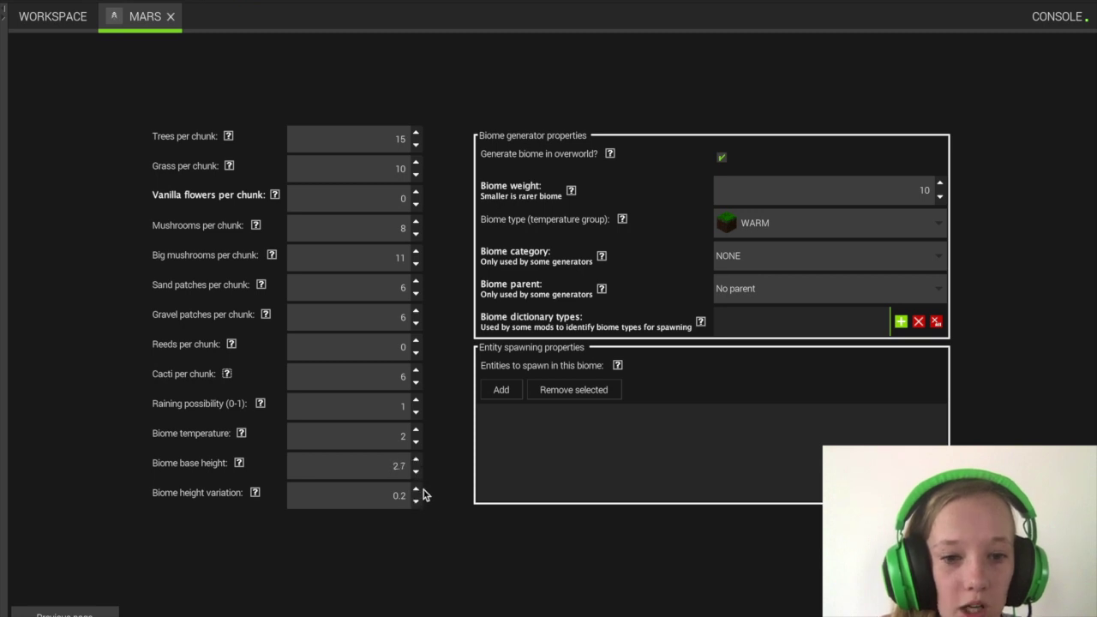
pyautogui.click(417, 491)
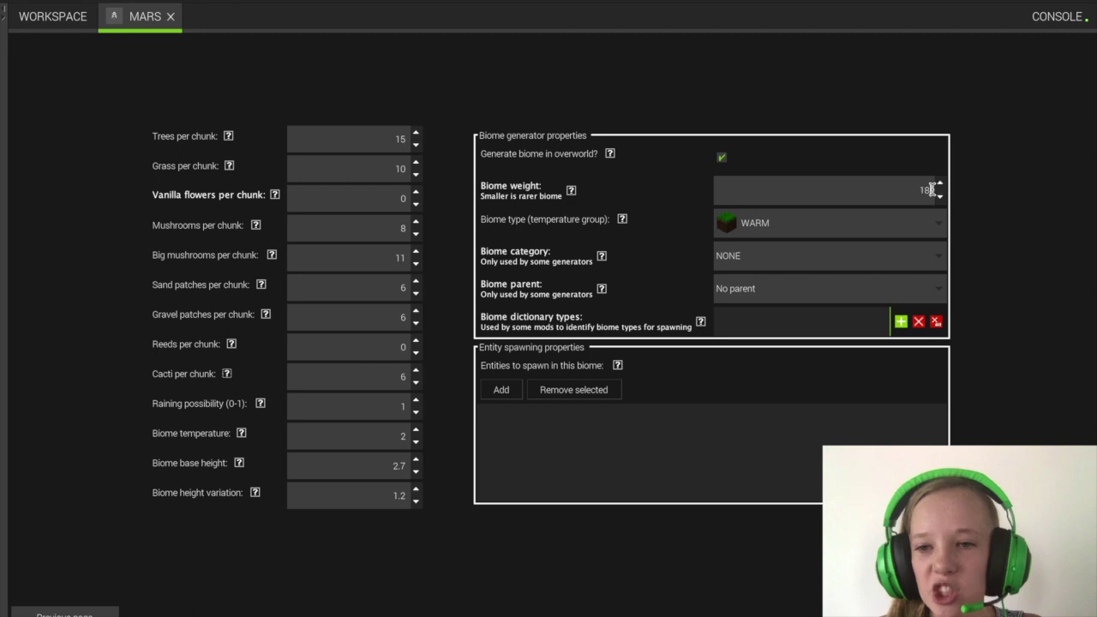
# Step: Set the biome weight to 550 and choose WARM as the biome's temperature group
pyautogui.press('Delete')
pyautogui.press('Delete')
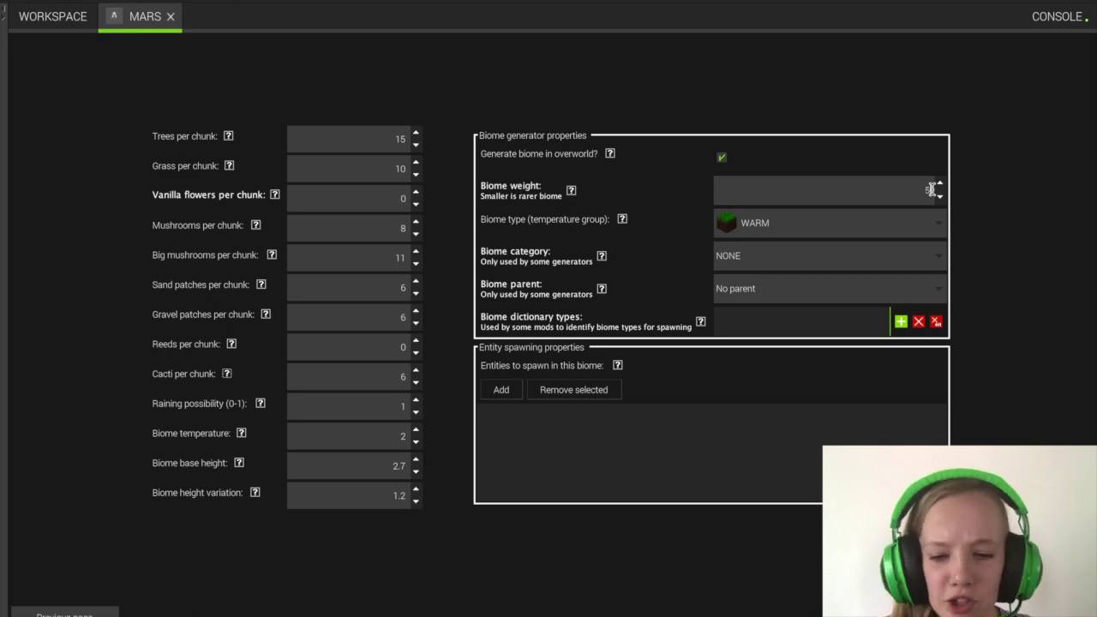
pyautogui.write('550')
pyautogui.click(929, 222)
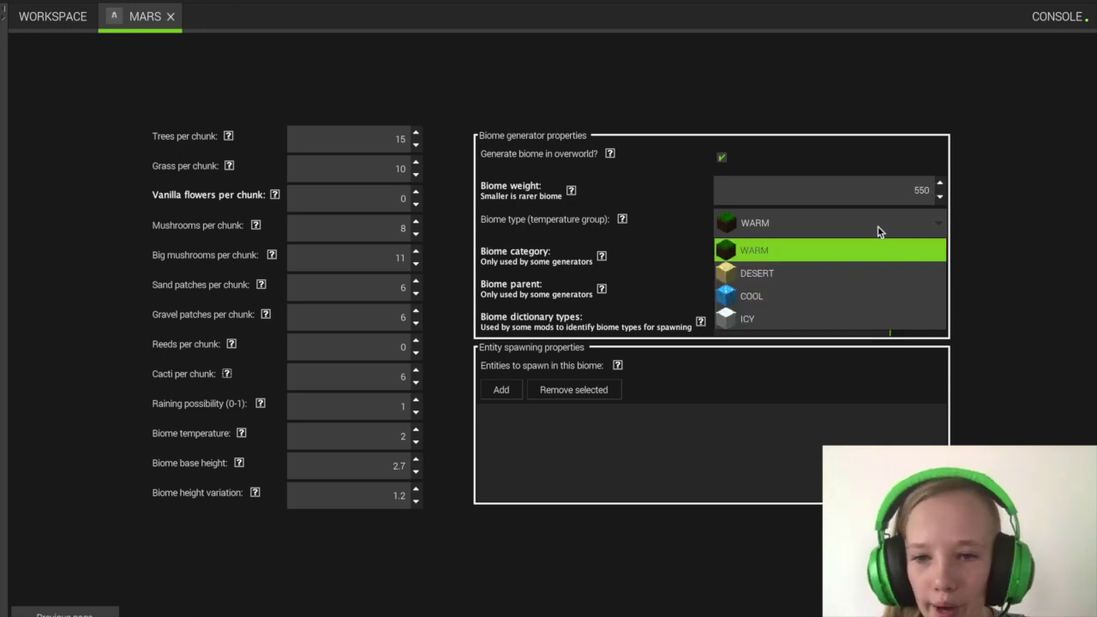
pyautogui.click(836, 256)
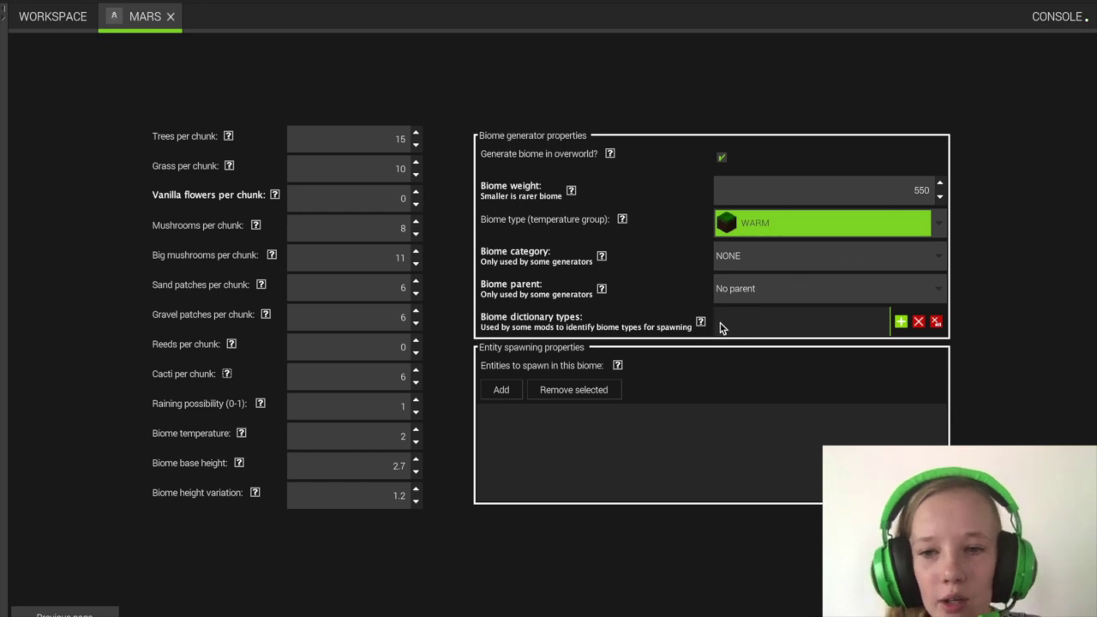
# Step: Add EntityBlaze to the entities that spawn in the biome
pyautogui.click(501, 391)
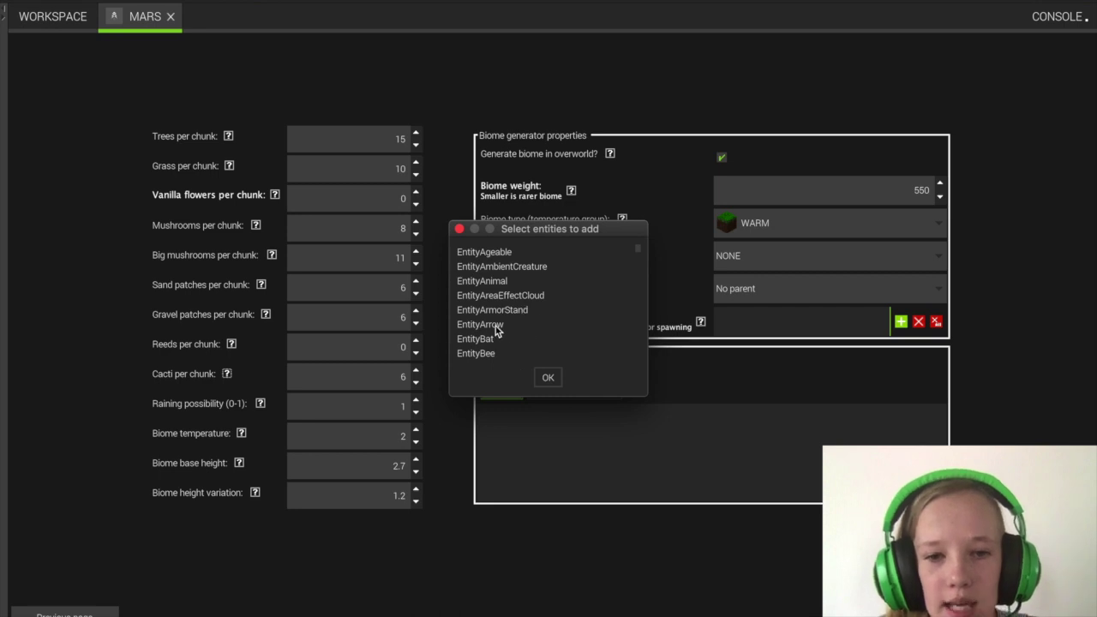
pyautogui.scroll(-1, 526, 347)
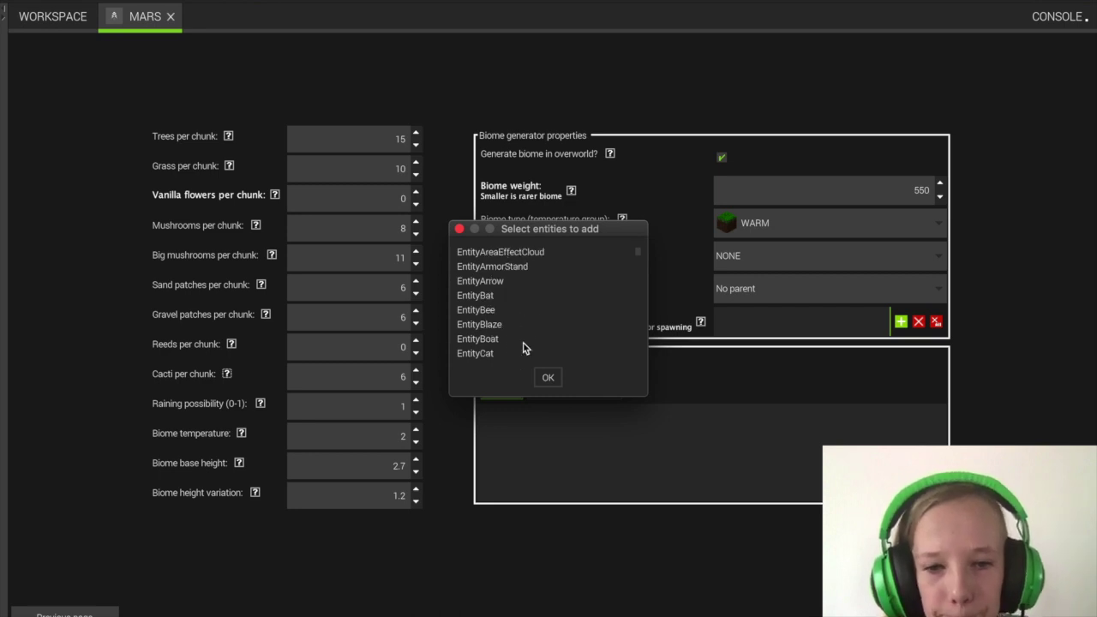
pyautogui.click(492, 324)
pyautogui.click(548, 378)
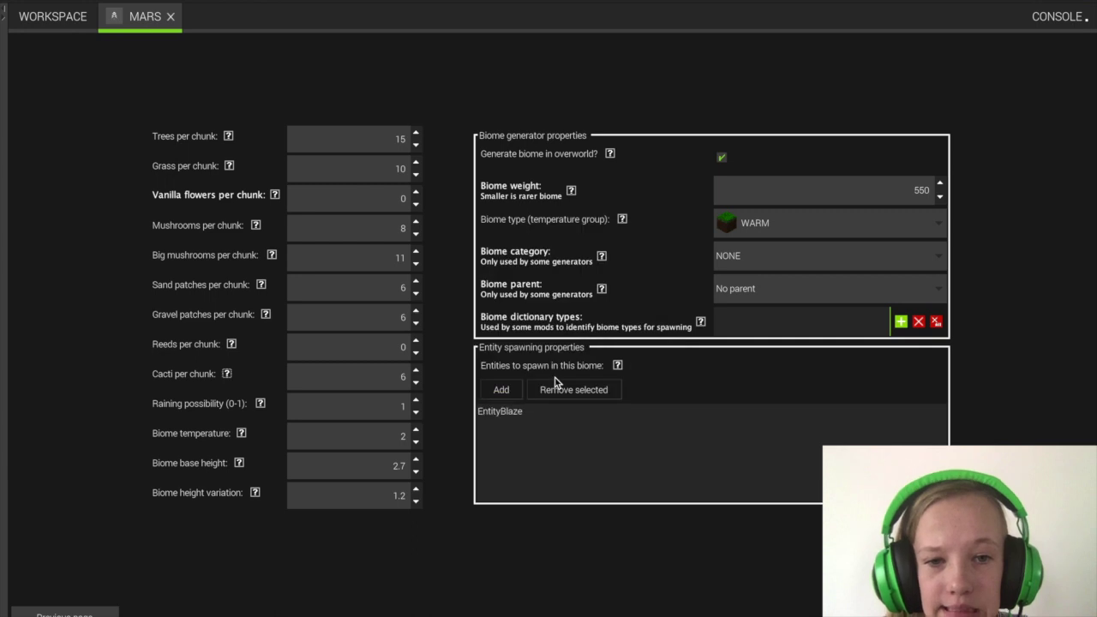
# Step: Add EntityCaveSpider to the biome's entity spawn list
pyautogui.click(502, 390)
pyautogui.scroll(-2, 546, 321)
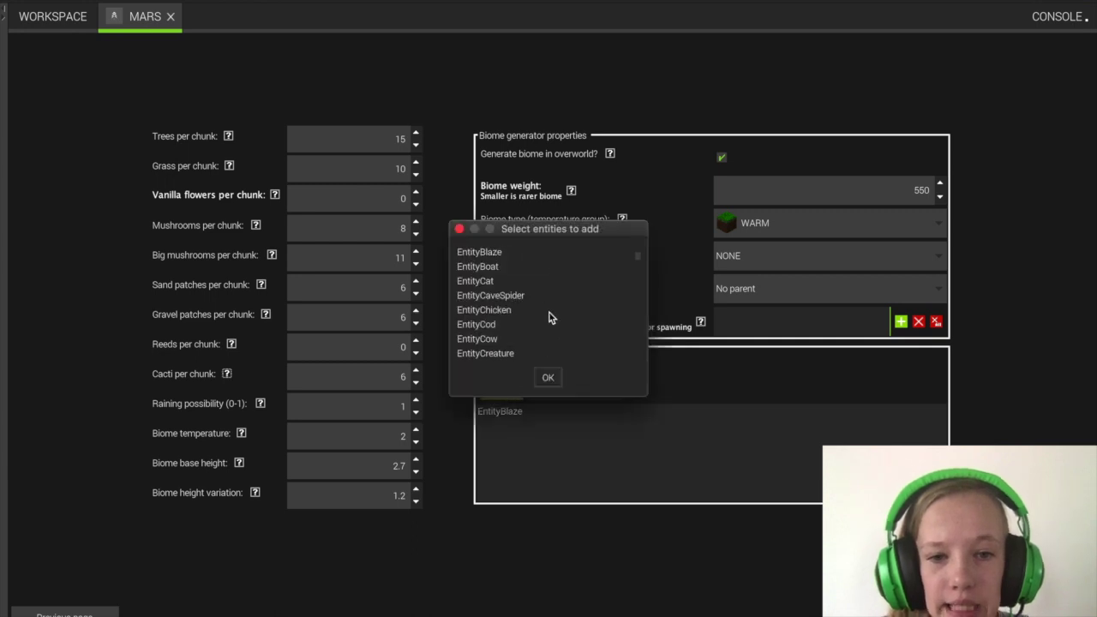
pyautogui.click(506, 297)
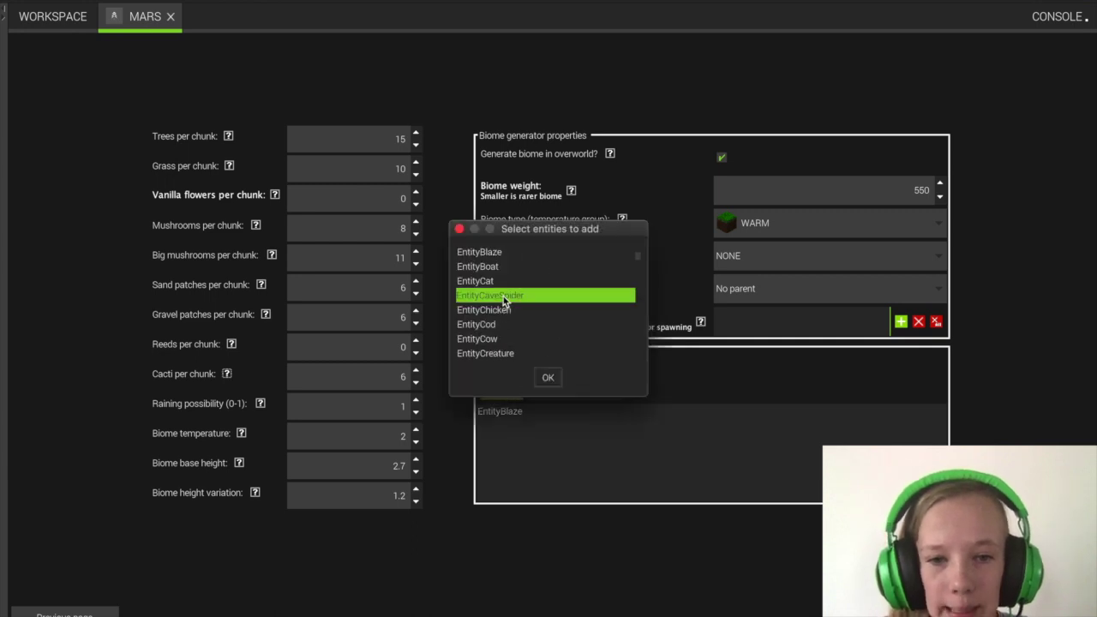
pyautogui.click(546, 382)
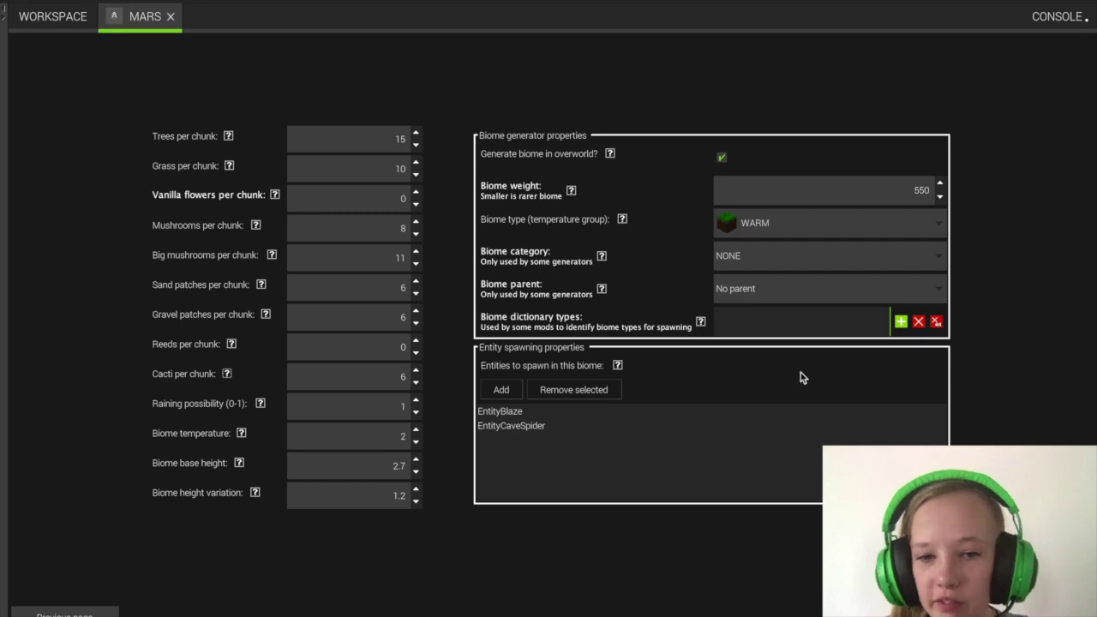